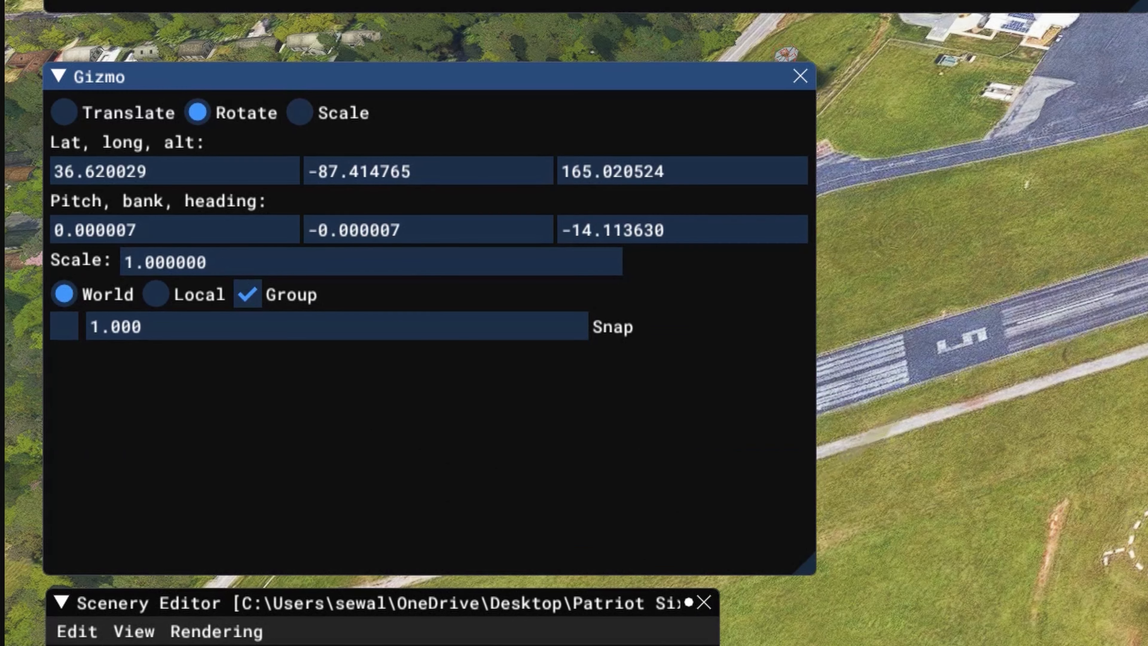
Translate the runway onto the pavement in the aerial imagery and narrow it from its west edge to match the pavement width.
left_click(62, 114)
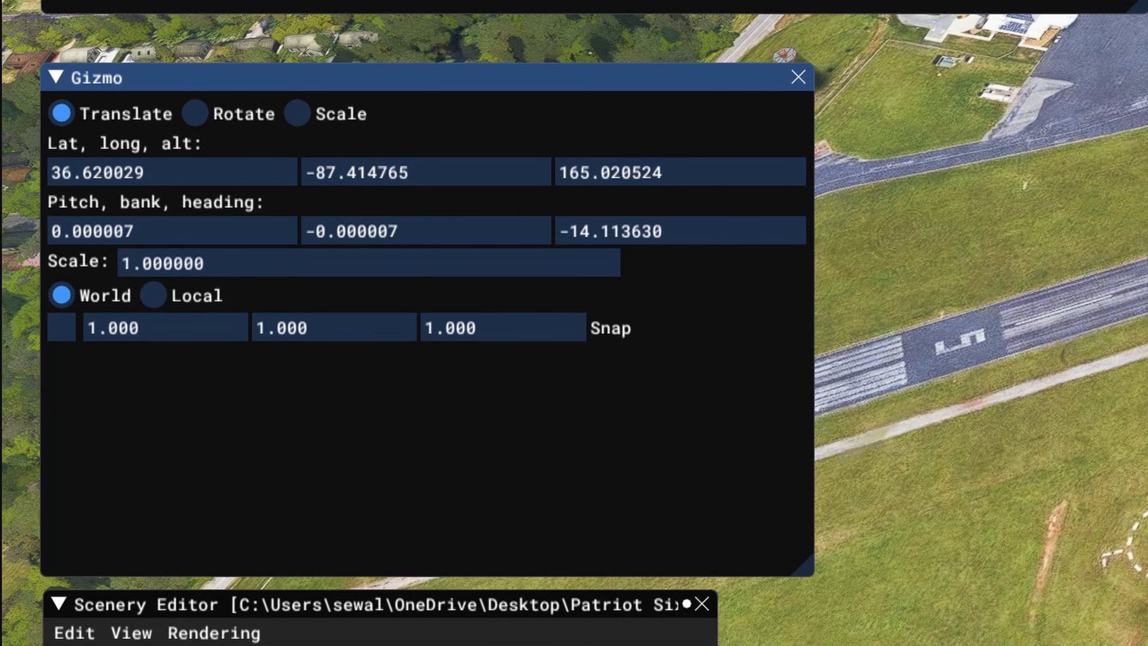
scroll(622, 543, "up", 3)
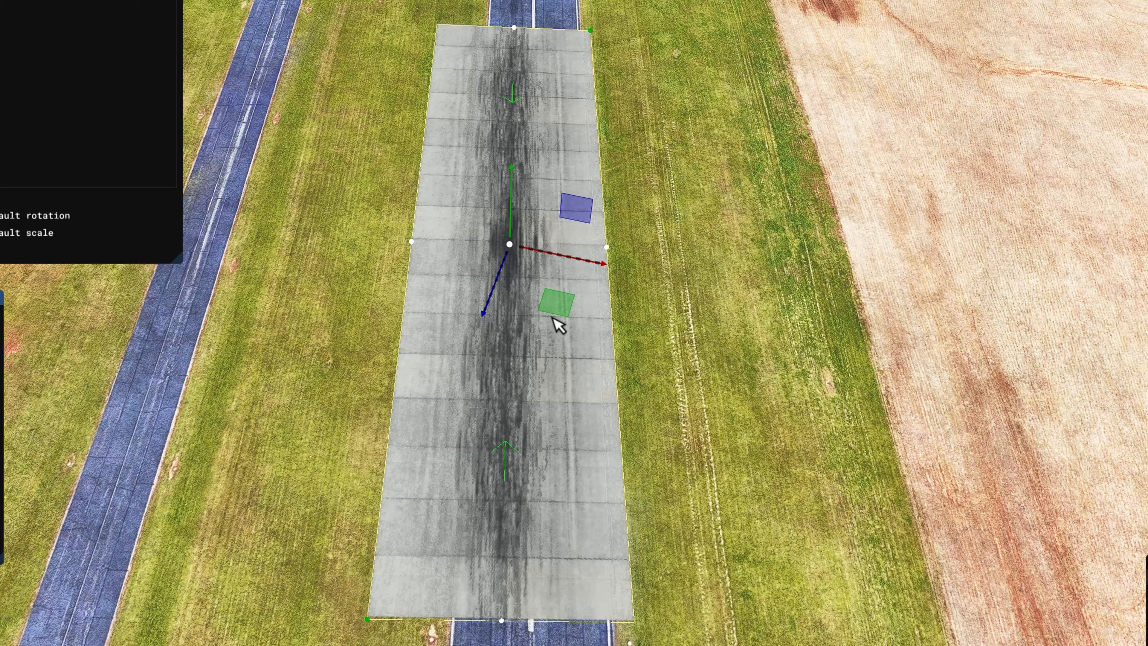
left_click_drag(556, 310, 540, 312)
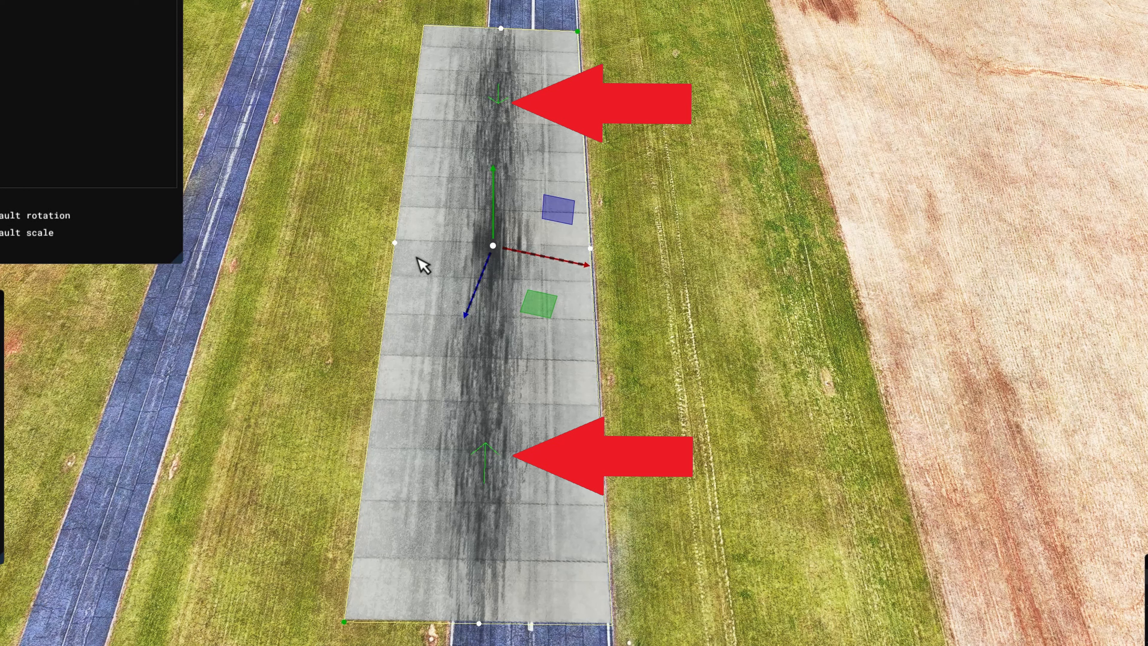
left_click(396, 244)
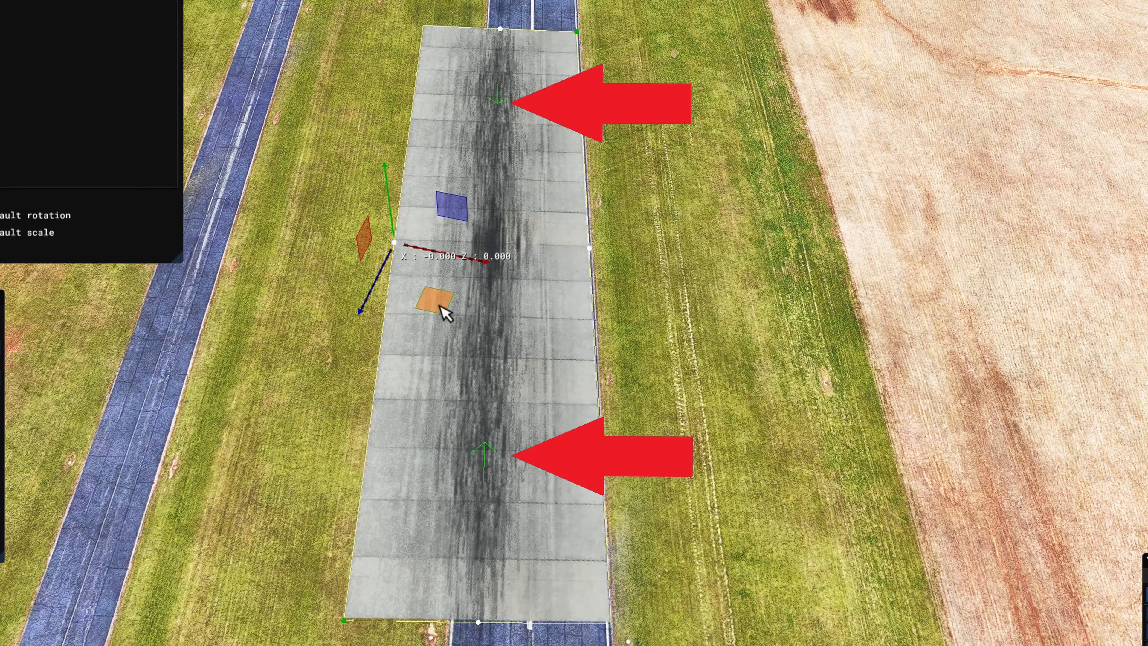
left_click_drag(439, 307, 522, 316)
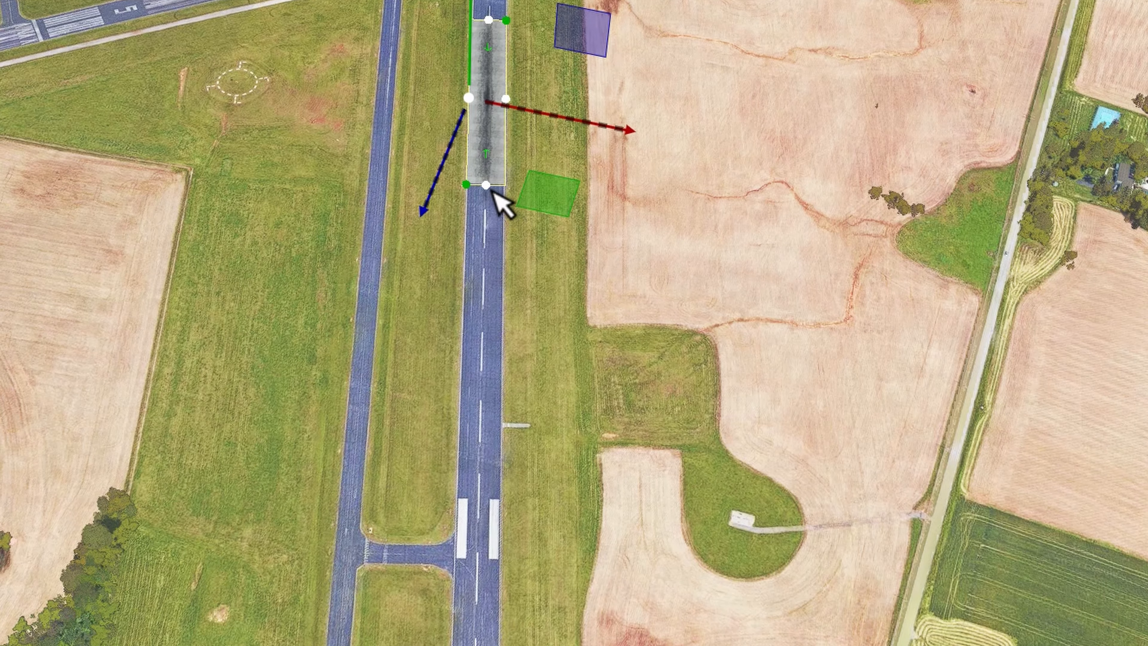
Extend the runway's south end to the end of the pavement, at about latitude 36.61348 and longitude -87.41266.
left_click(561, 237)
mouse_move(492, 193)
left_mouse_down()
mouse_move(587, 287)
mouse_move(566, 326)
mouse_move(582, 462)
mouse_move(609, 543)
mouse_move(608, 645)
mouse_move(618, 508)
mouse_move(622, 589)
left_mouse_up()
scroll(621, 579, "up", 5)
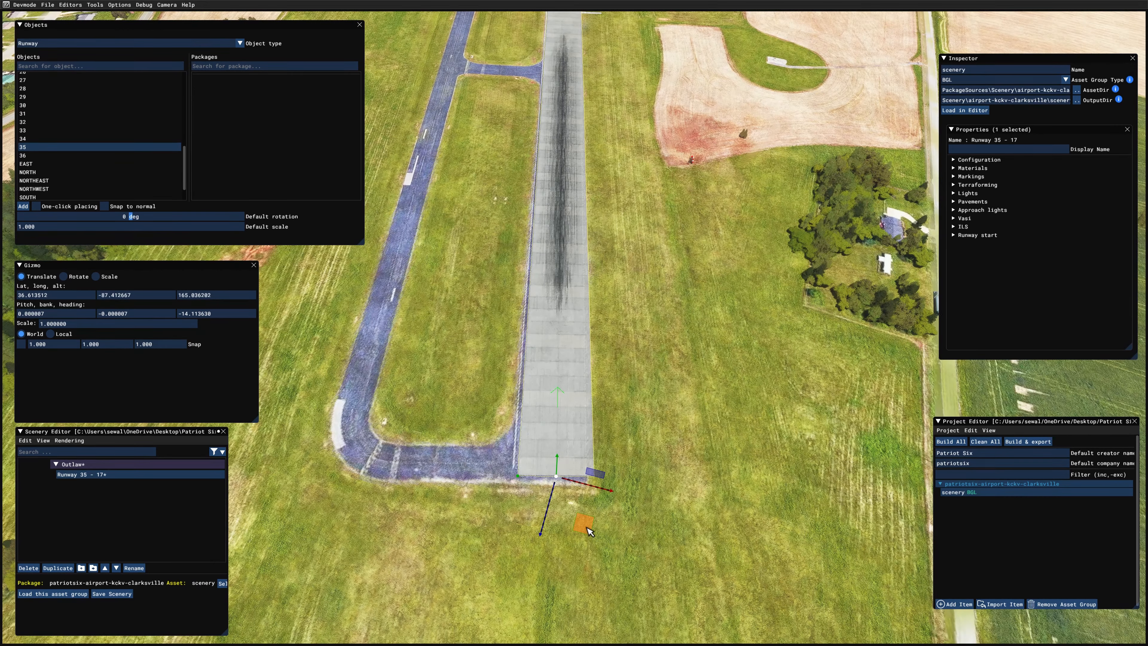
left_click_drag(586, 531, 585, 538)
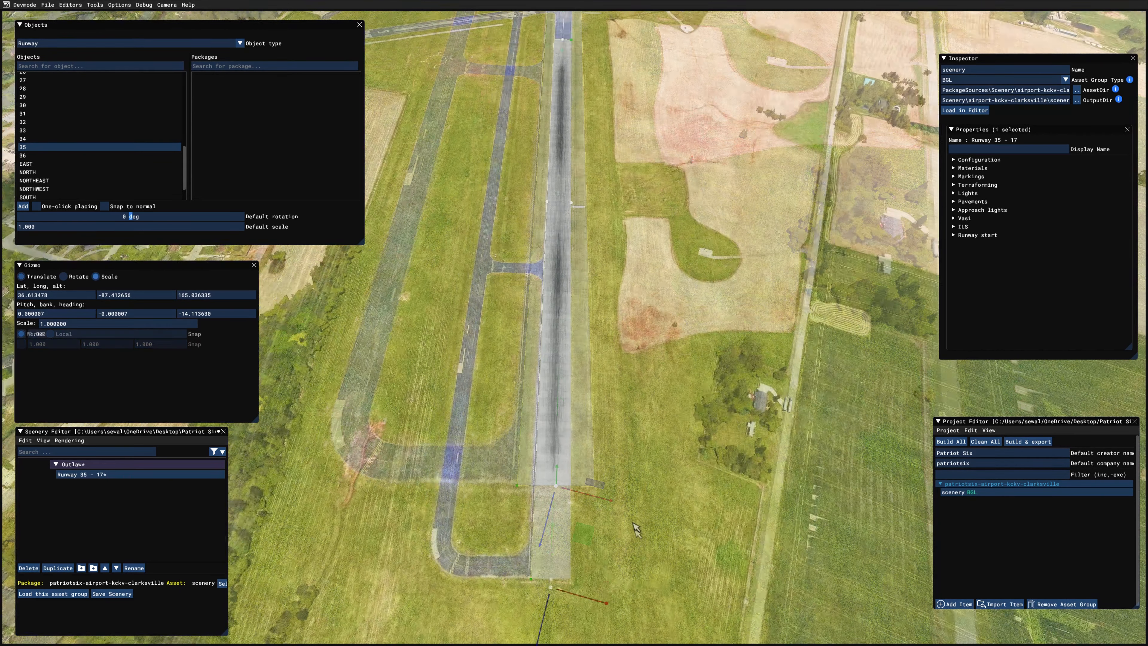
Extend the runway's north end to the end of the pavement, at about latitude 36.62948 and longitude -87.41765.
scroll(632, 519, "down", 4)
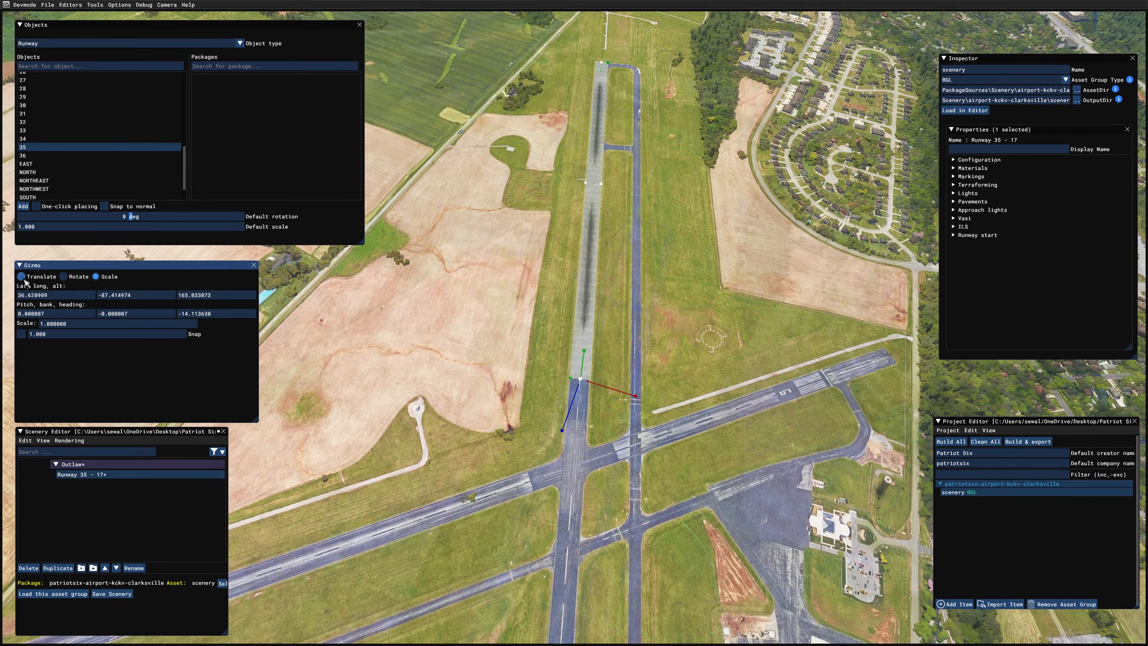
left_click_drag(609, 427, 609, 448)
key("s")
key("f")
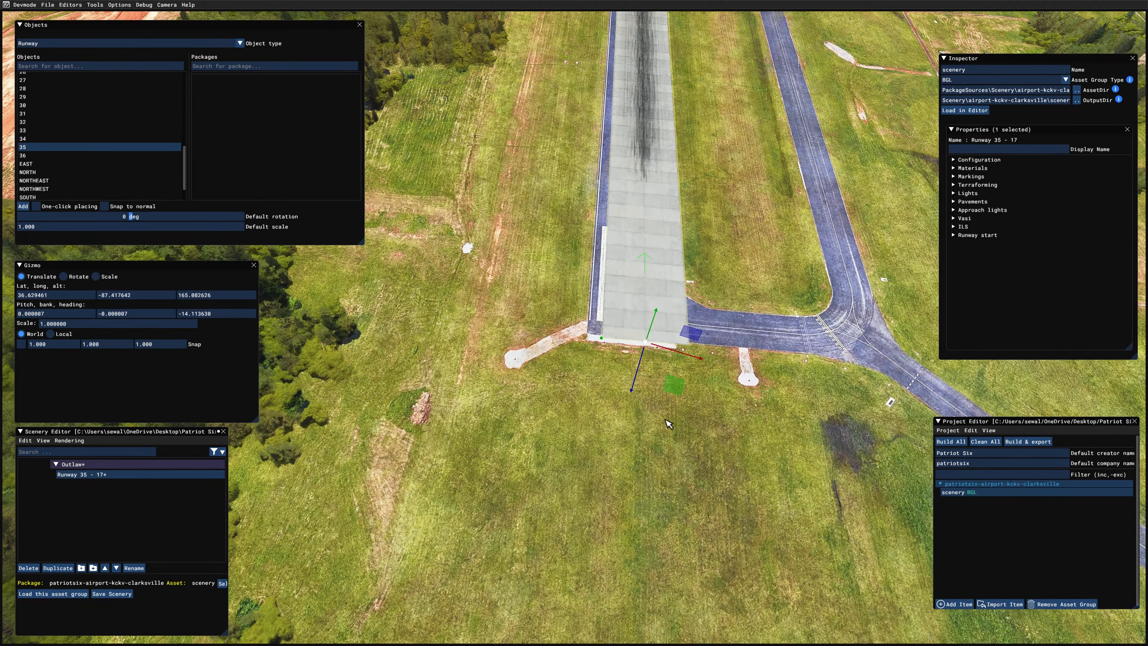
left_click_drag(662, 387, 671, 390)
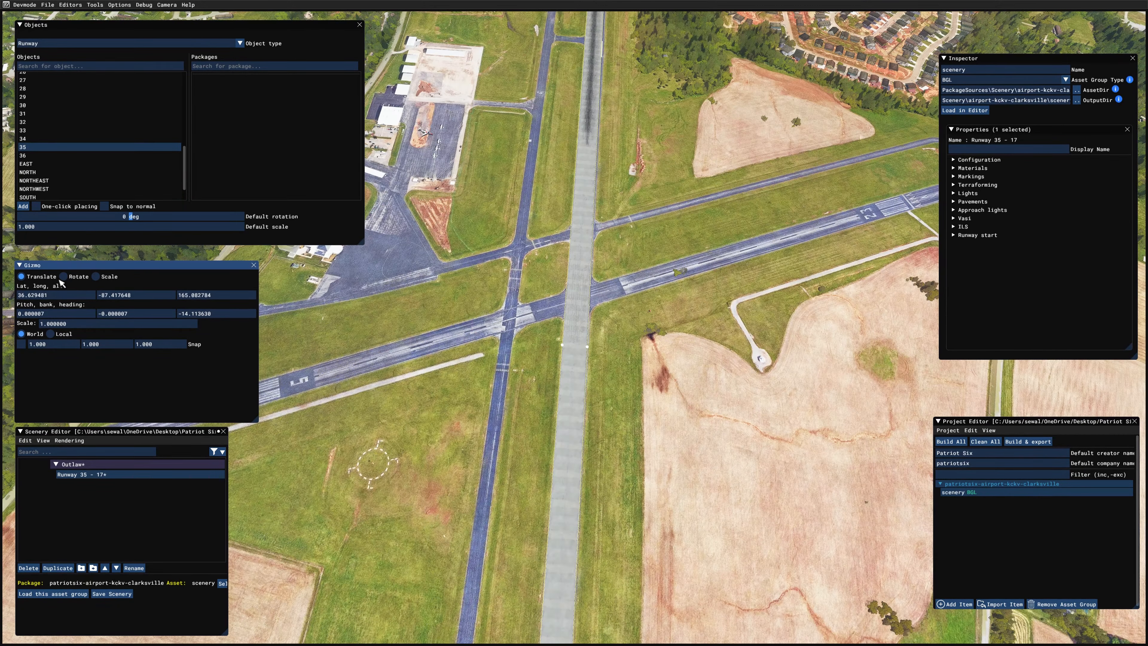
Rotate the whole runway slightly to a heading of about -13.87 degrees so it follows the pavement in the imagery.
left_click(583, 375)
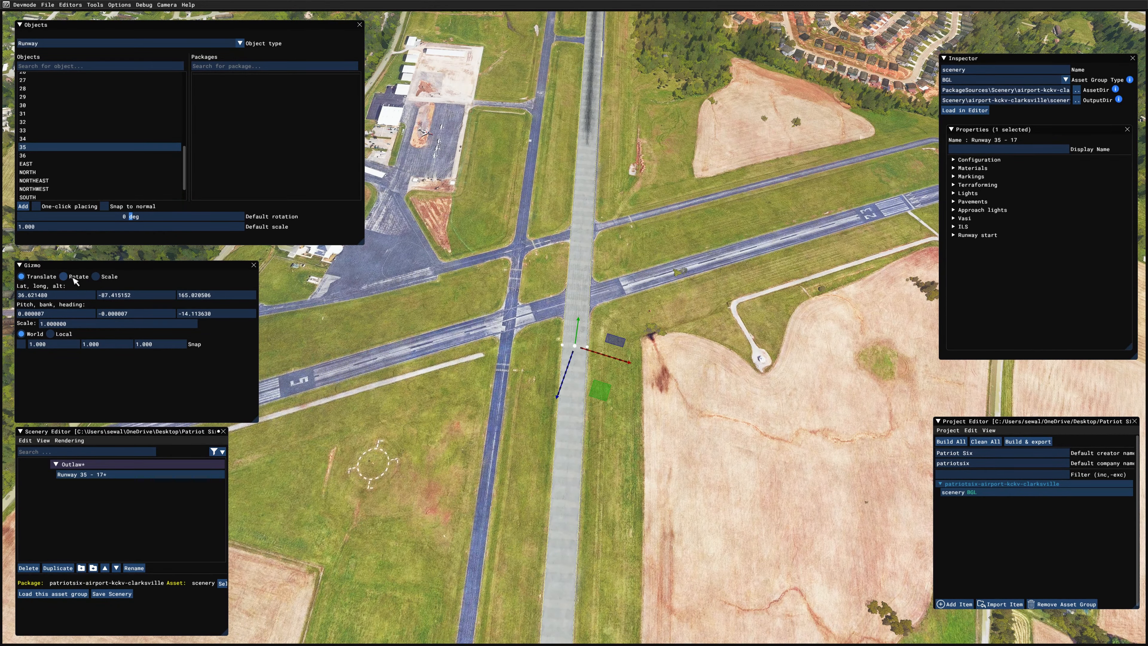
left_click(64, 277)
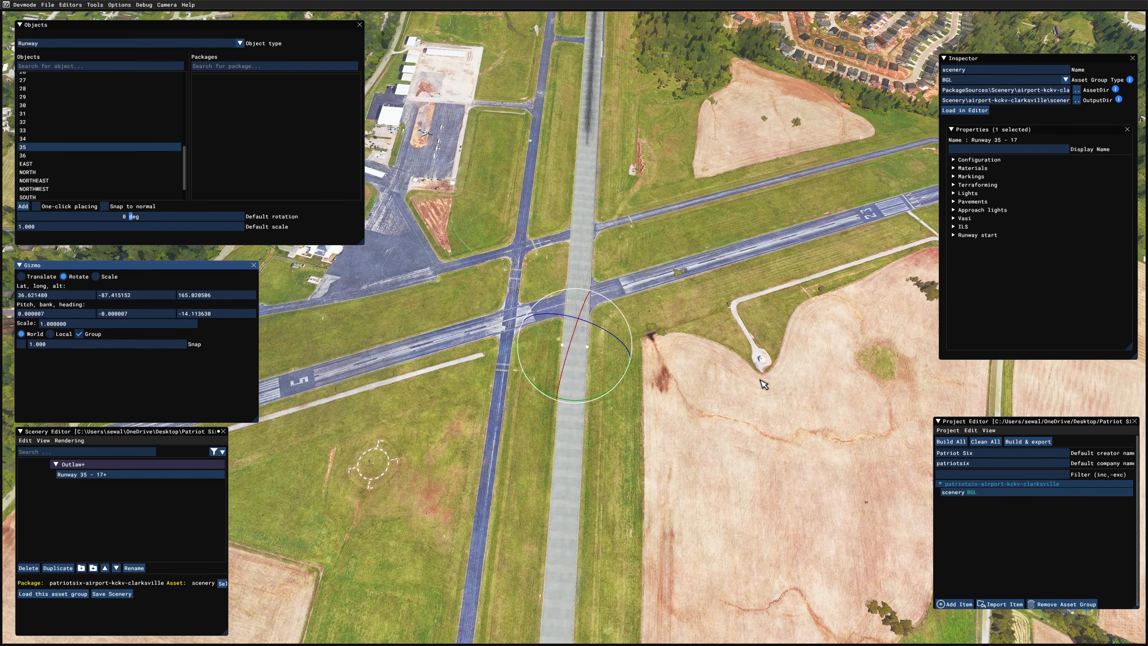
left_click_drag(709, 438, 717, 410, "alt")
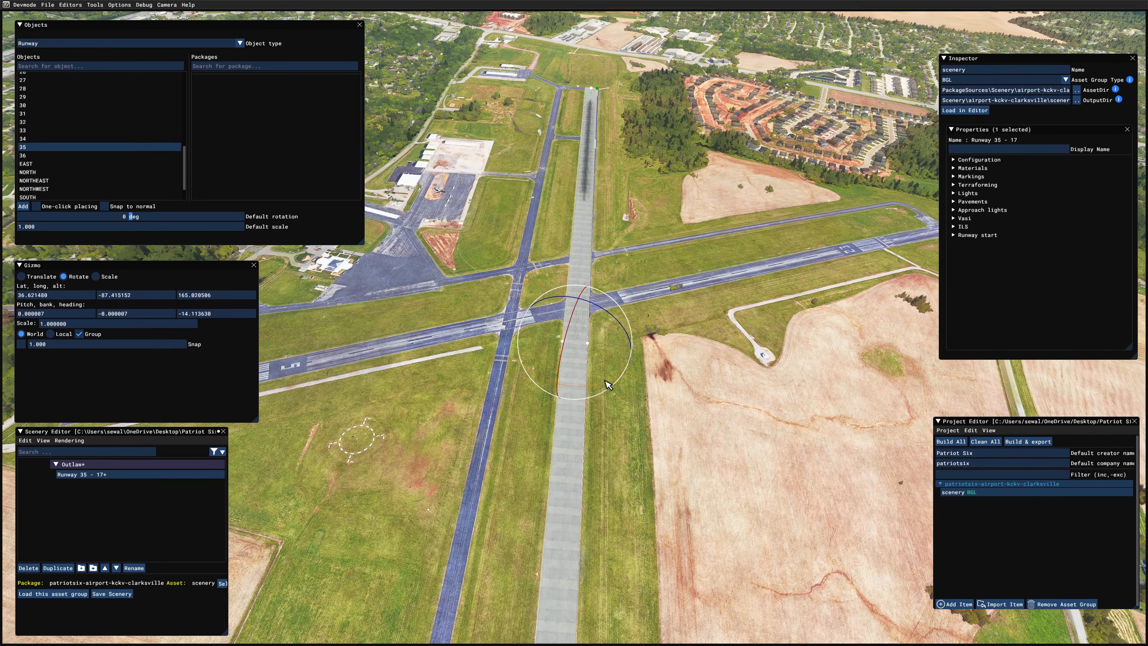
left_click_drag(607, 384, 607, 384)
key("s")
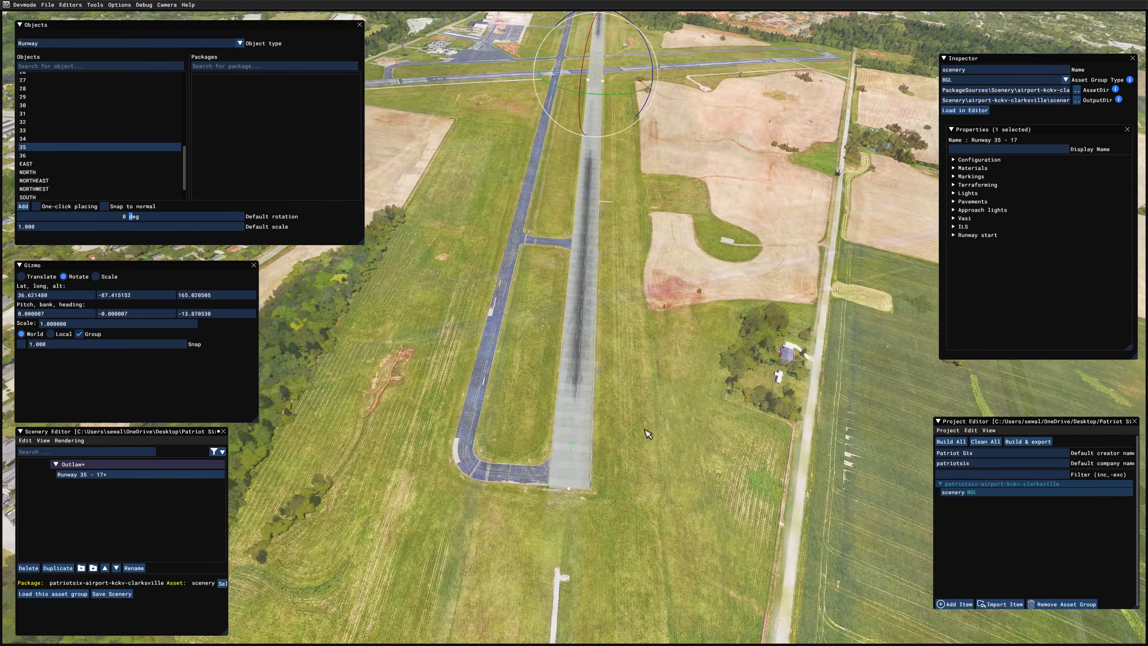
Check the alignment along the runway in translate mode and widen its east edge slightly to cover the pavement.
key("w")
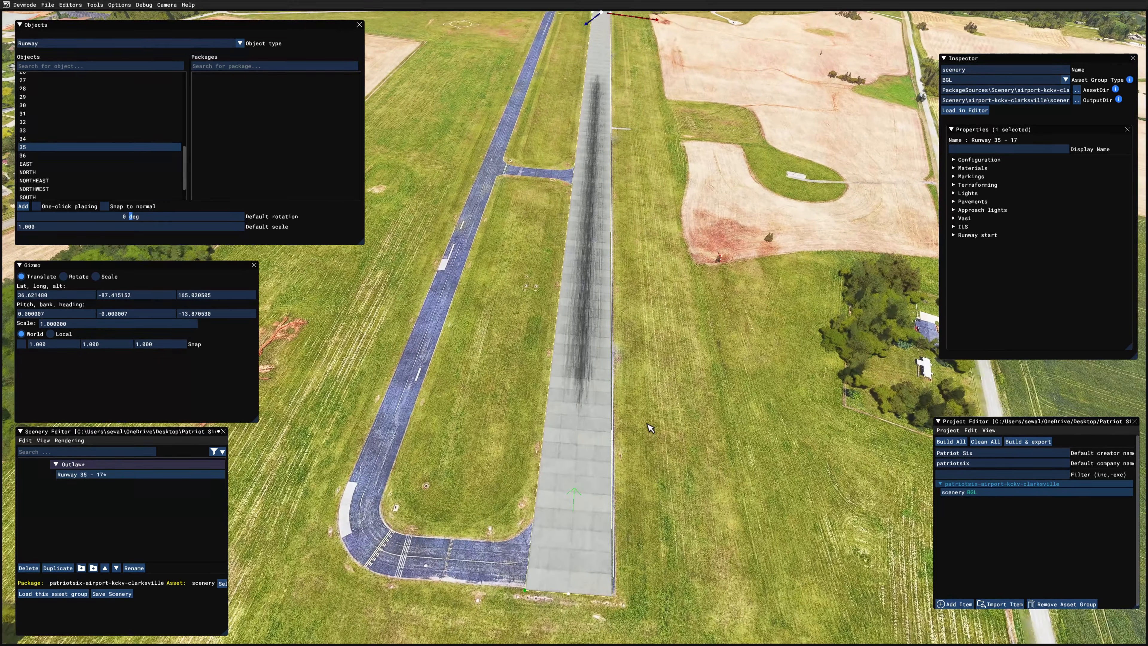
key("w")
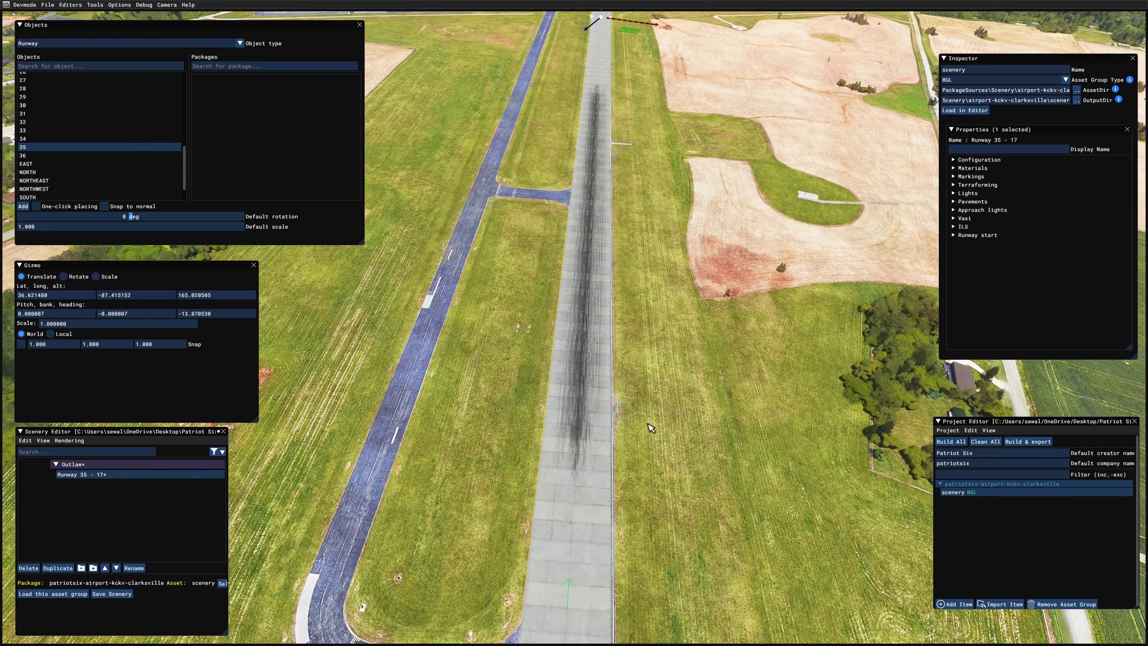
key("s")
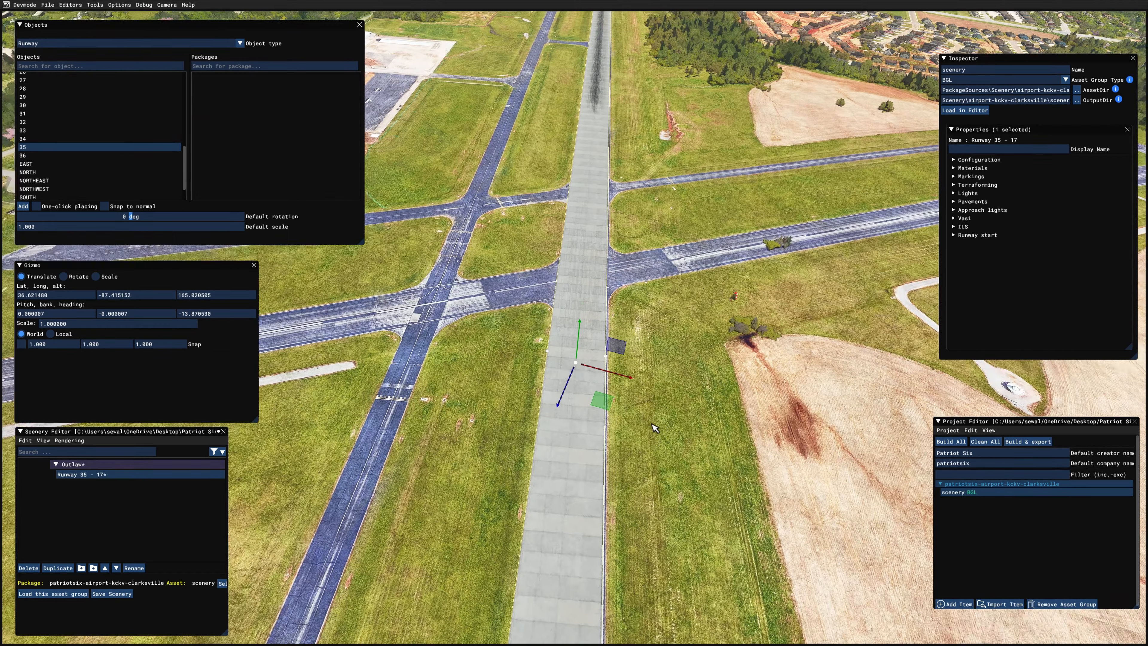
key("s")
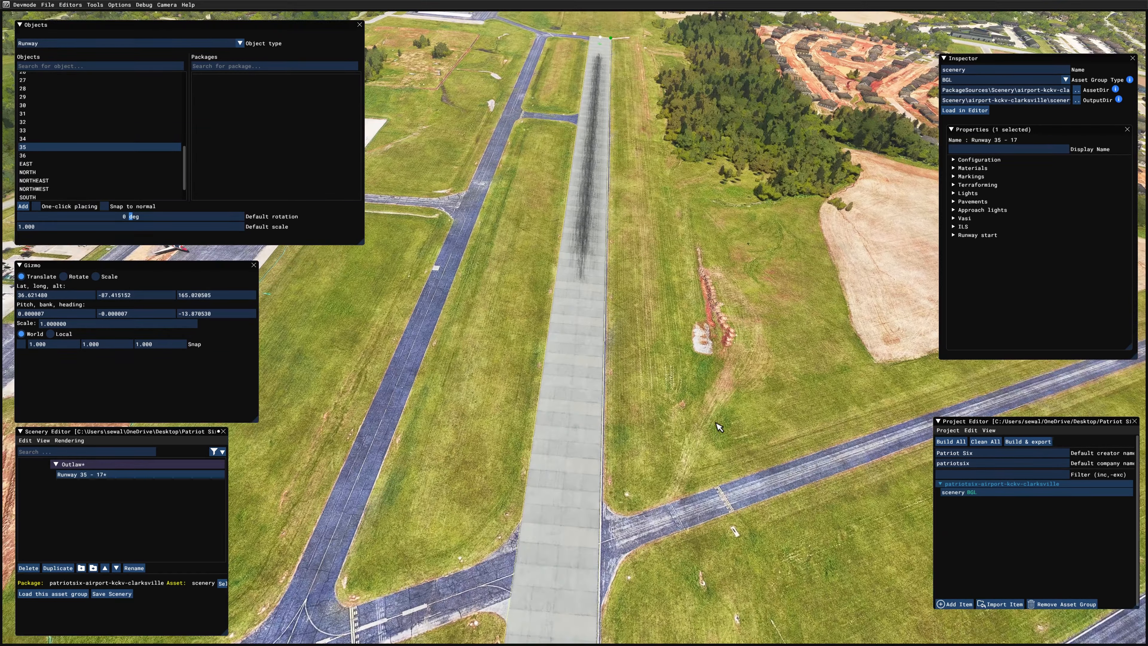
key("w")
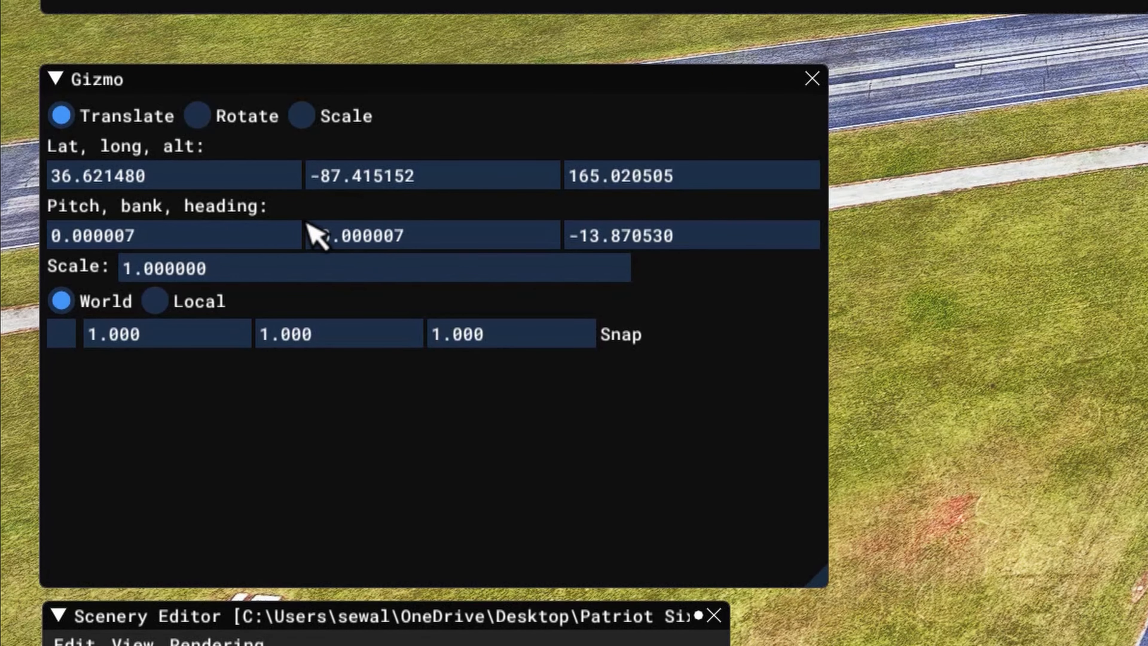
left_click(713, 242)
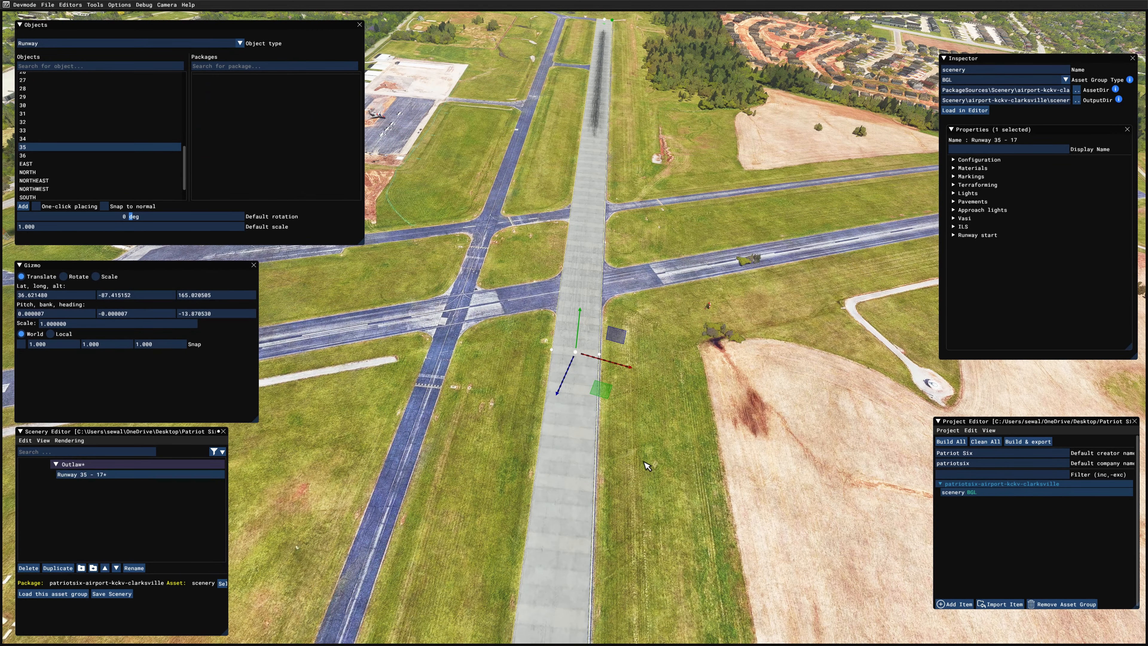
key("w")
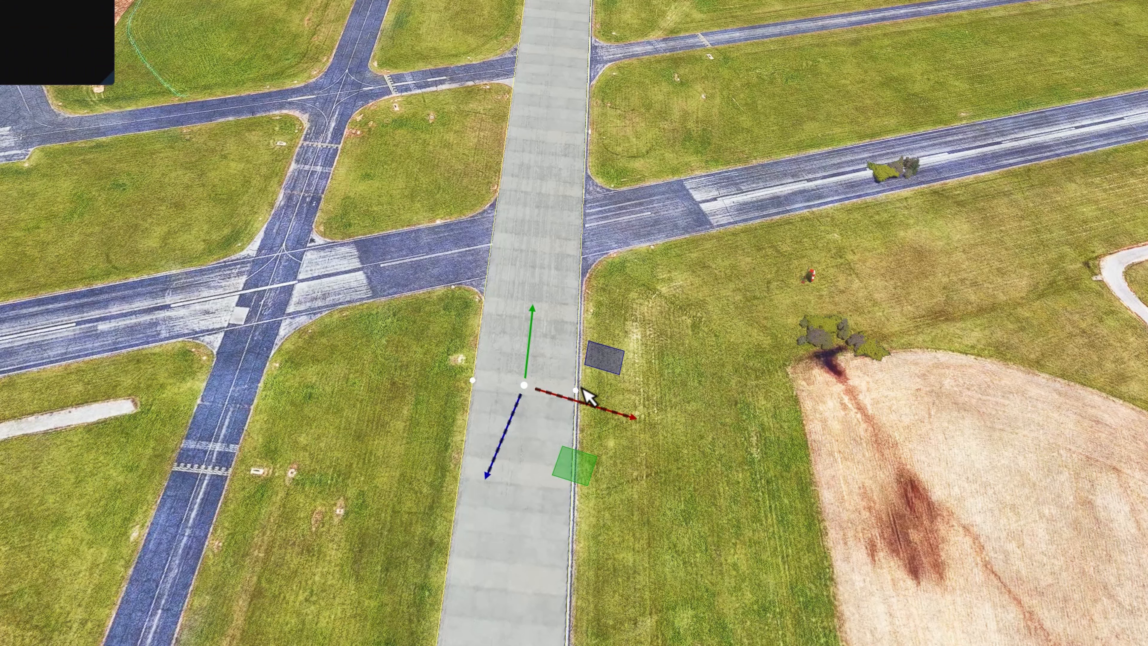
left_click(597, 400)
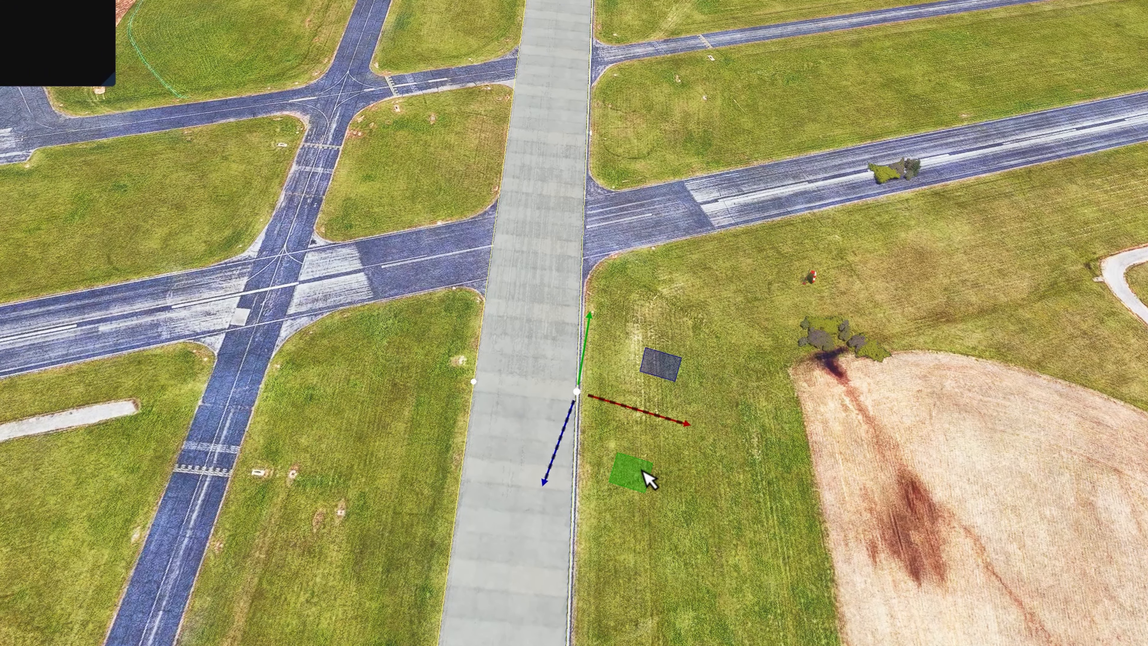
left_click_drag(637, 471, 646, 477)
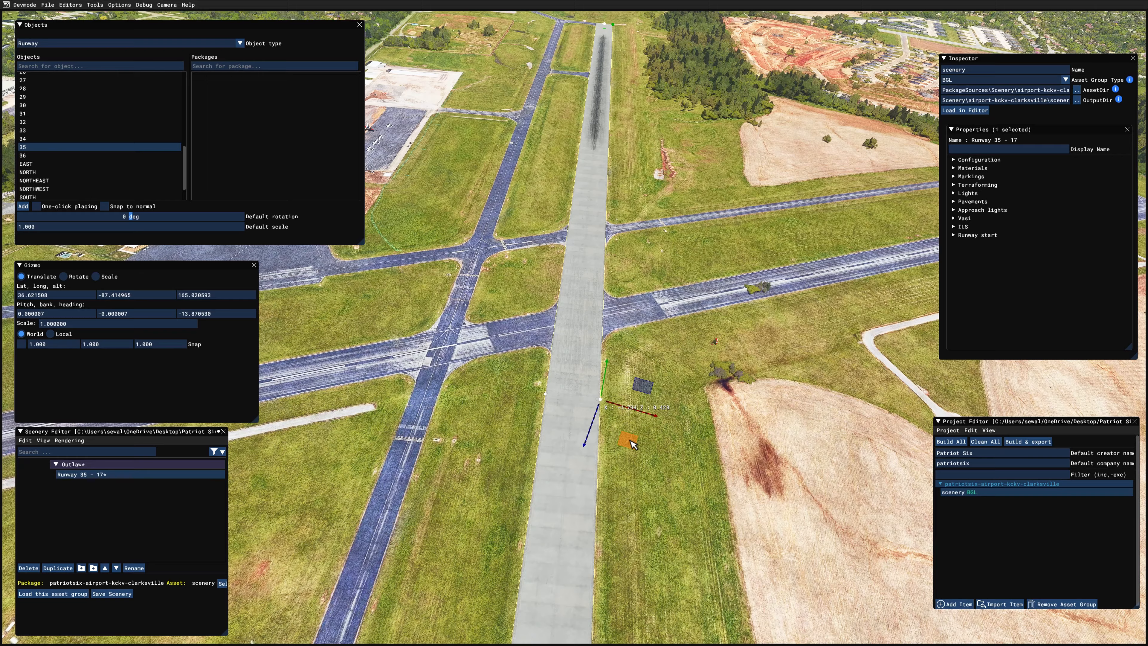
Deselect the runway and examine its fit against the aerial imagery along its length and at both ends.
left_click(636, 473)
key("s")
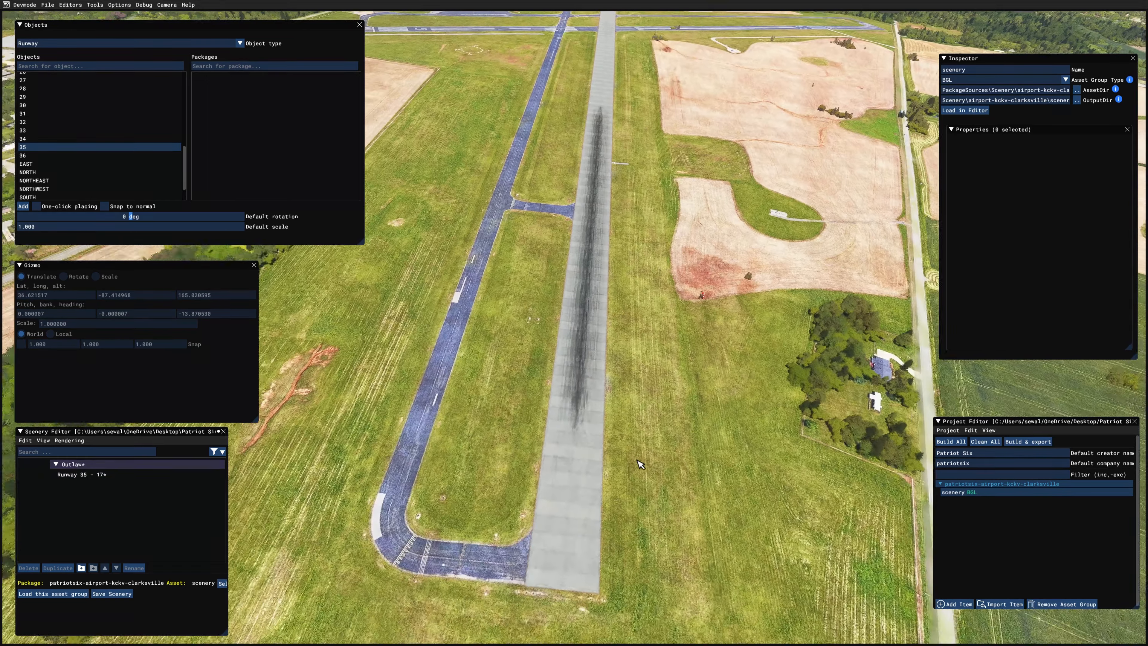
key("w")
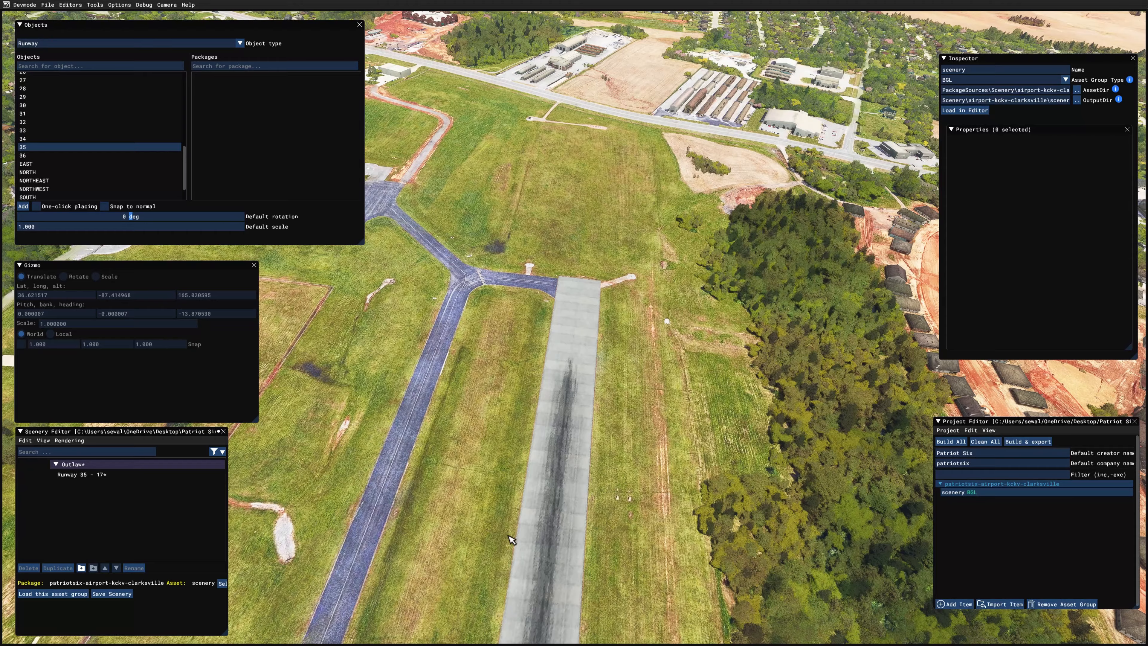
key("a")
right_click_drag(641, 457, 693, 555)
key("s")
key("r")
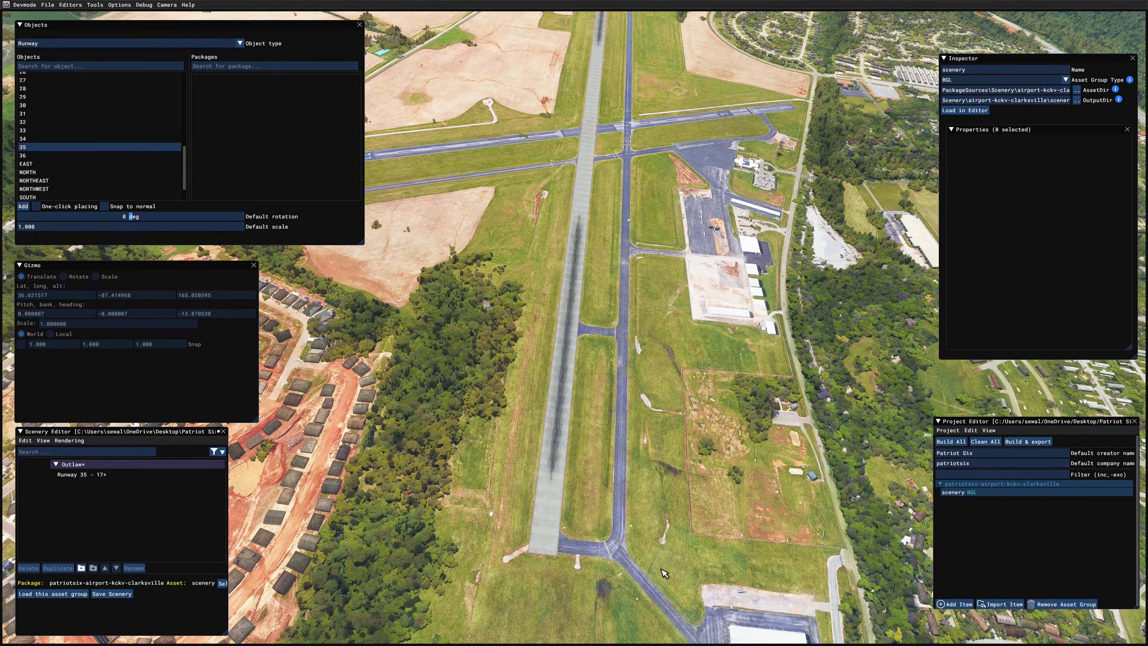
Select Runway 35 - 17 and enable its edge, threshold and fixed distance markings.
left_click(562, 427)
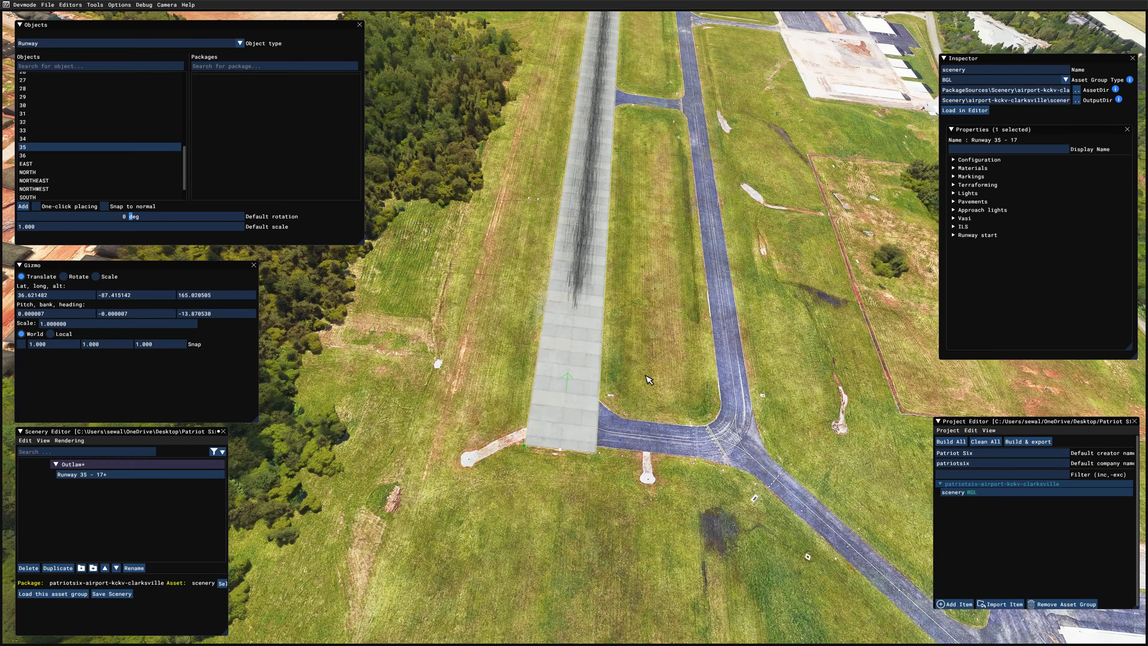
scroll(764, 468, "down", 10)
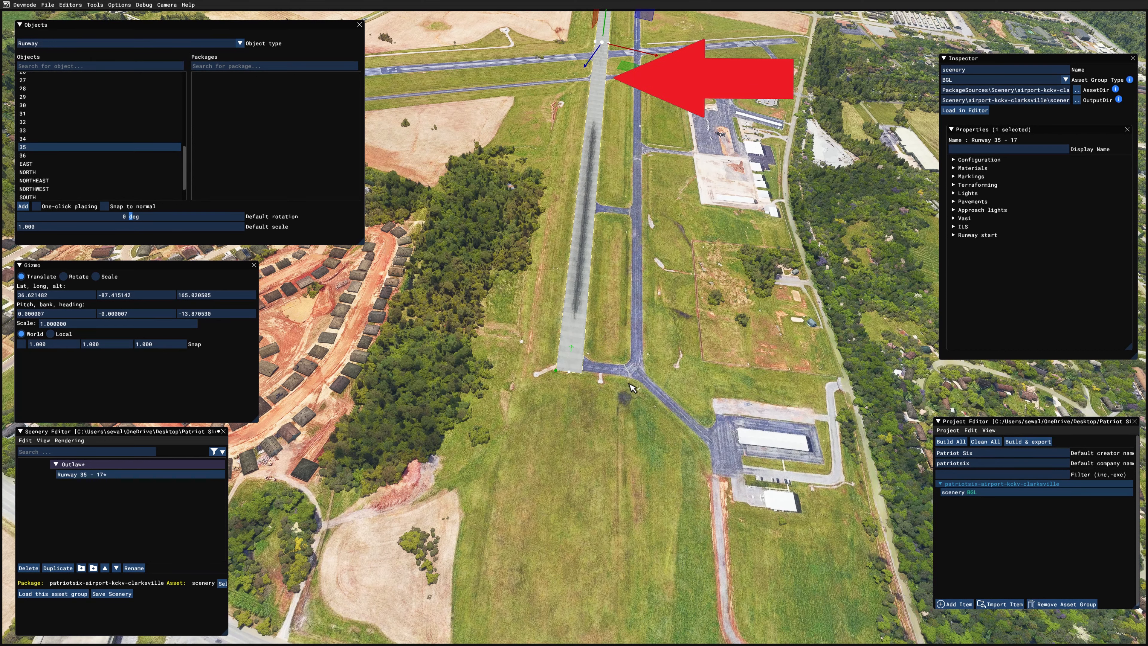
mouse_move(637, 414)
middle_mouse_down()
mouse_move(640, 437)
mouse_move(625, 433)
middle_mouse_up()
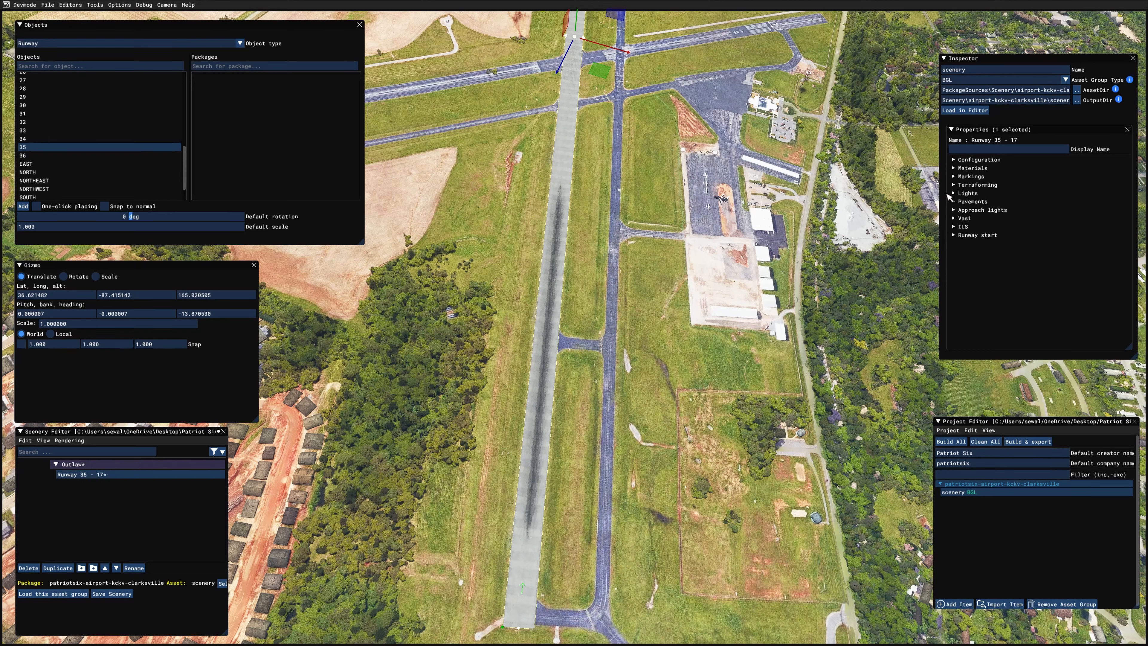
left_click(955, 177)
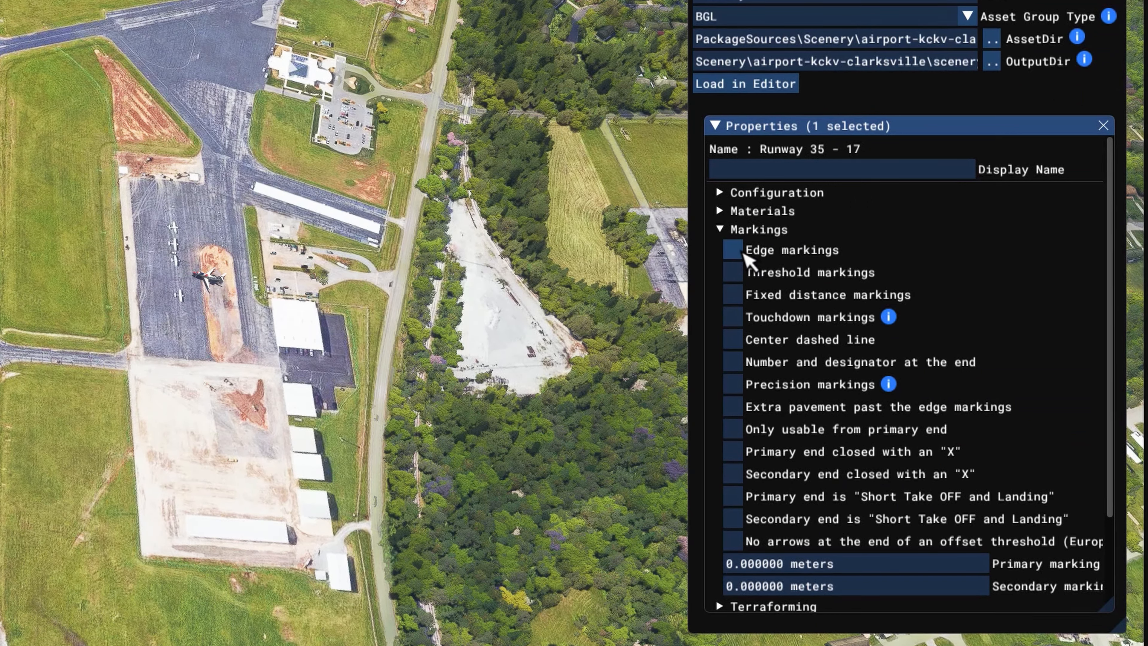
left_click(742, 255)
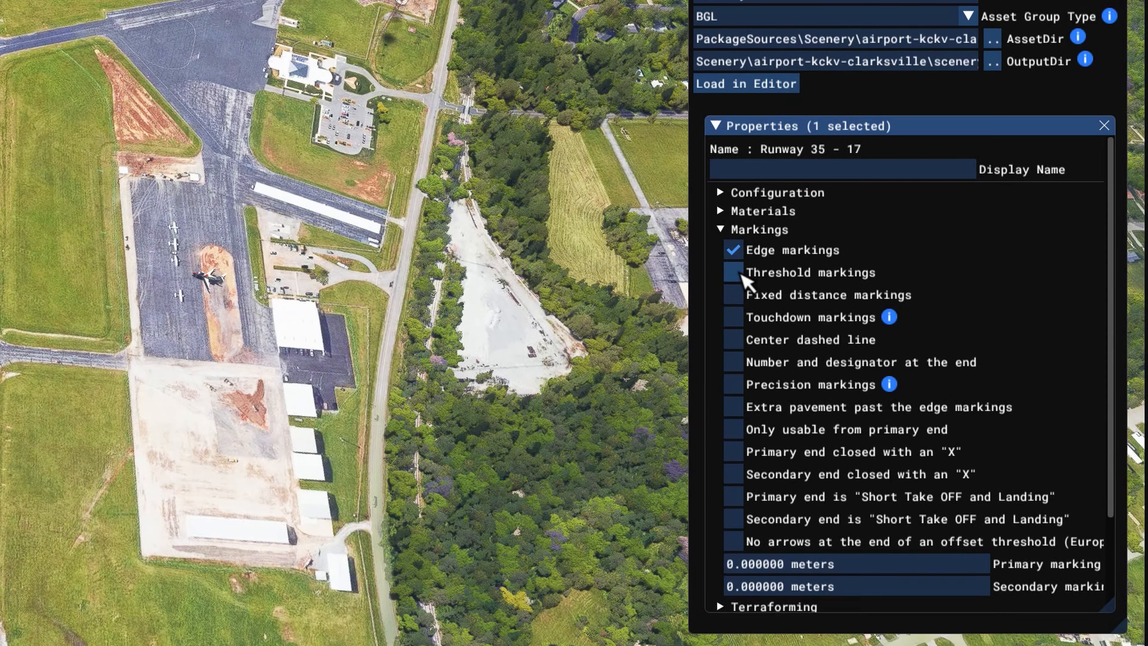
left_click(741, 275)
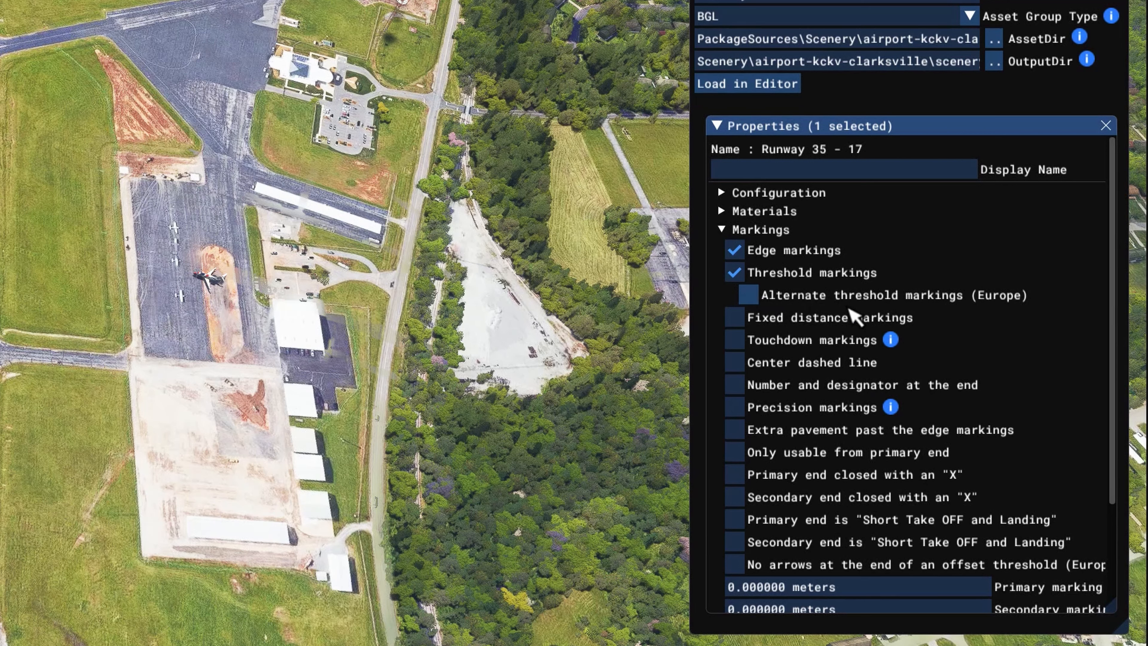
left_click(741, 319)
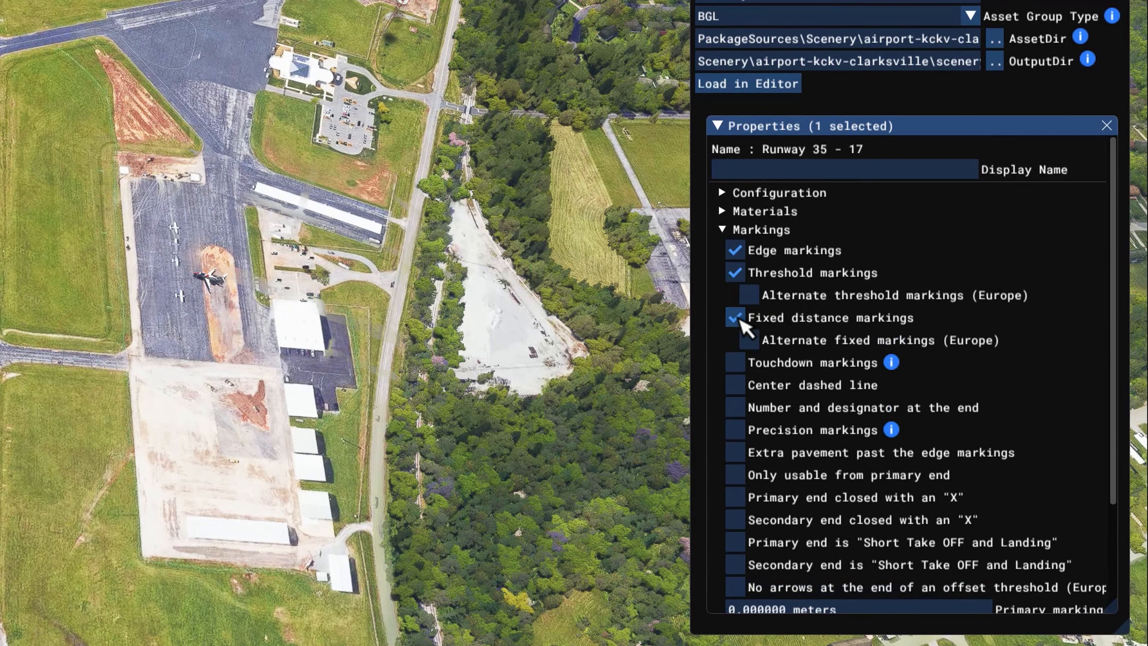
Enable the touchdown, center dashed line, number and designator, and precision markings on the runway, then collapse the markings settings.
left_click(738, 366)
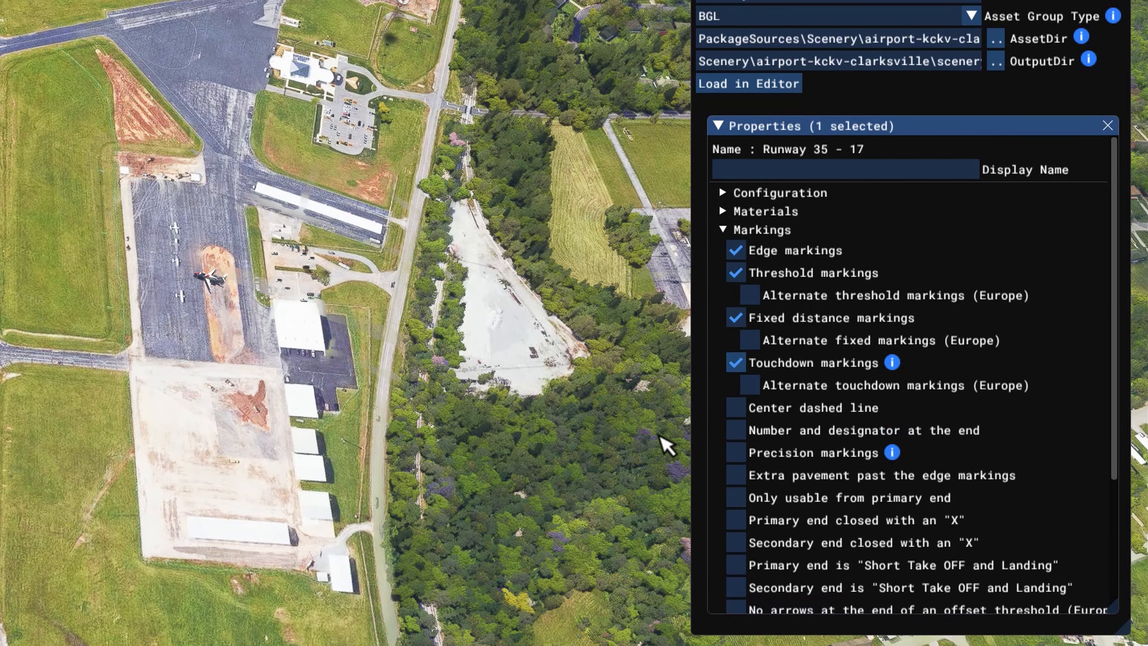
left_click(738, 409)
left_click(737, 430)
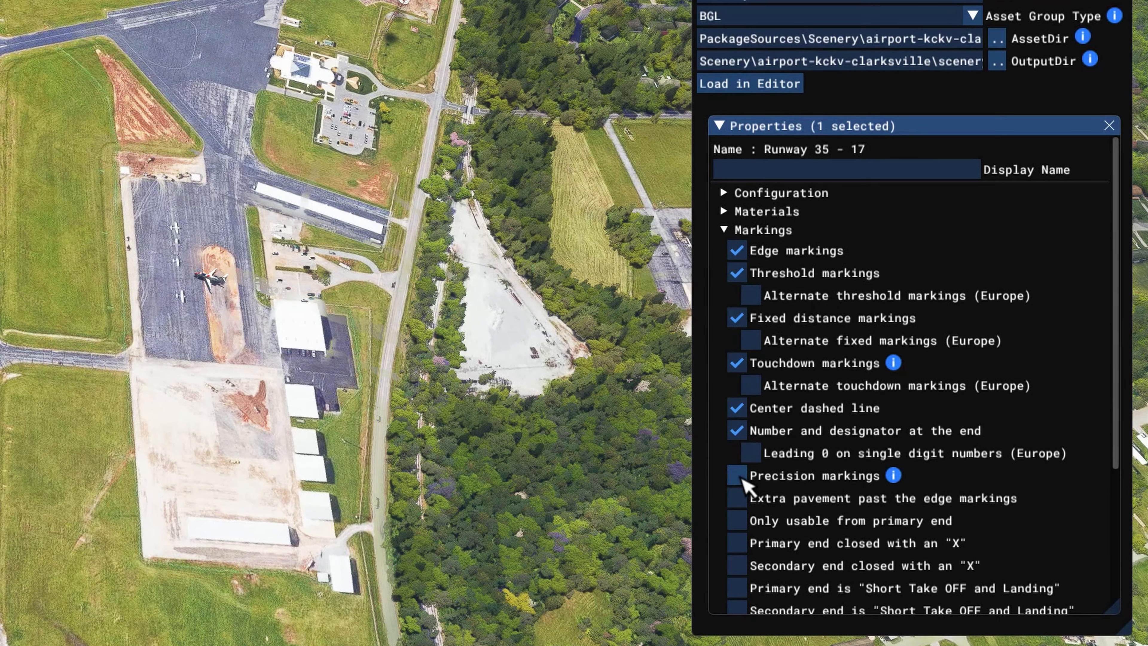
left_click(738, 476)
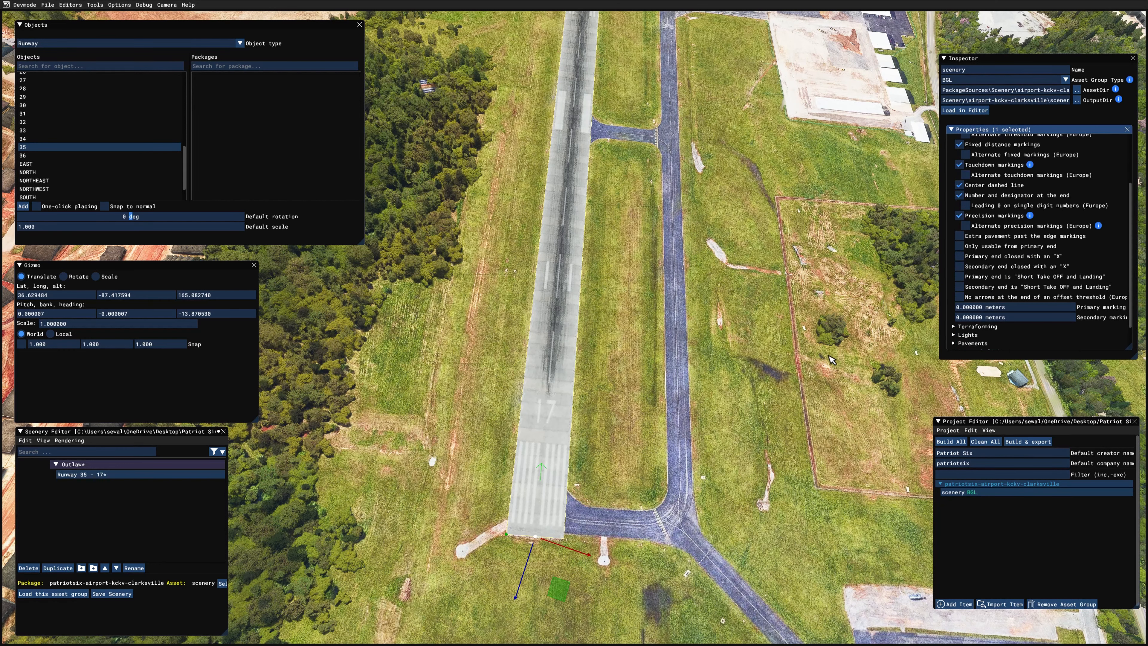
scroll(1039, 259, "up", 2)
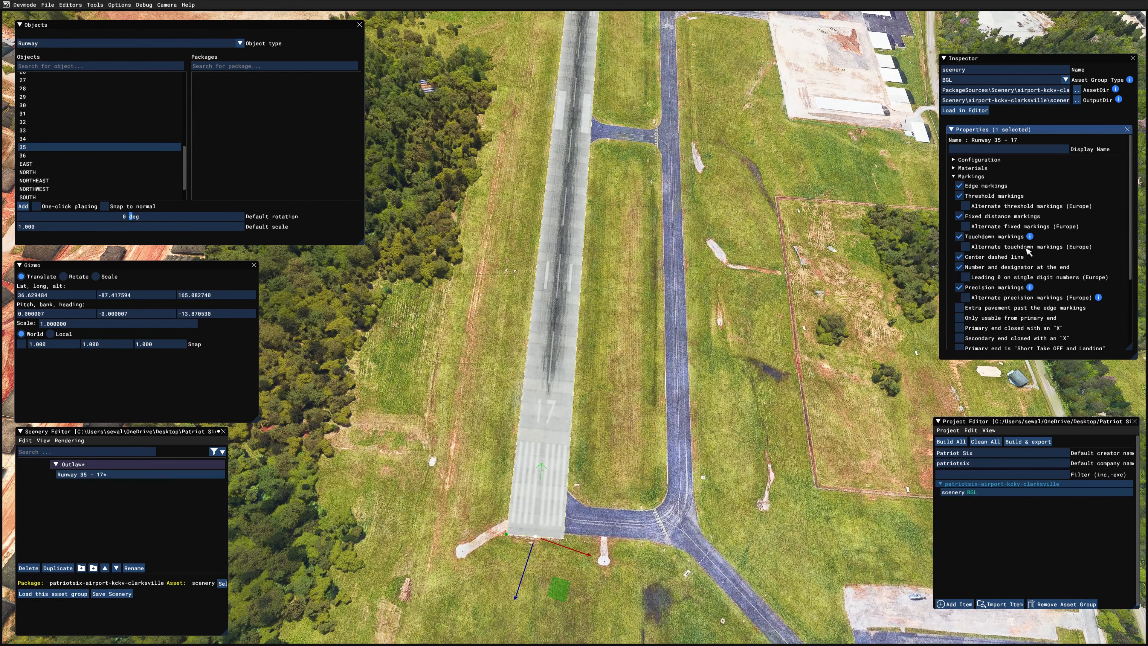
left_click(955, 176)
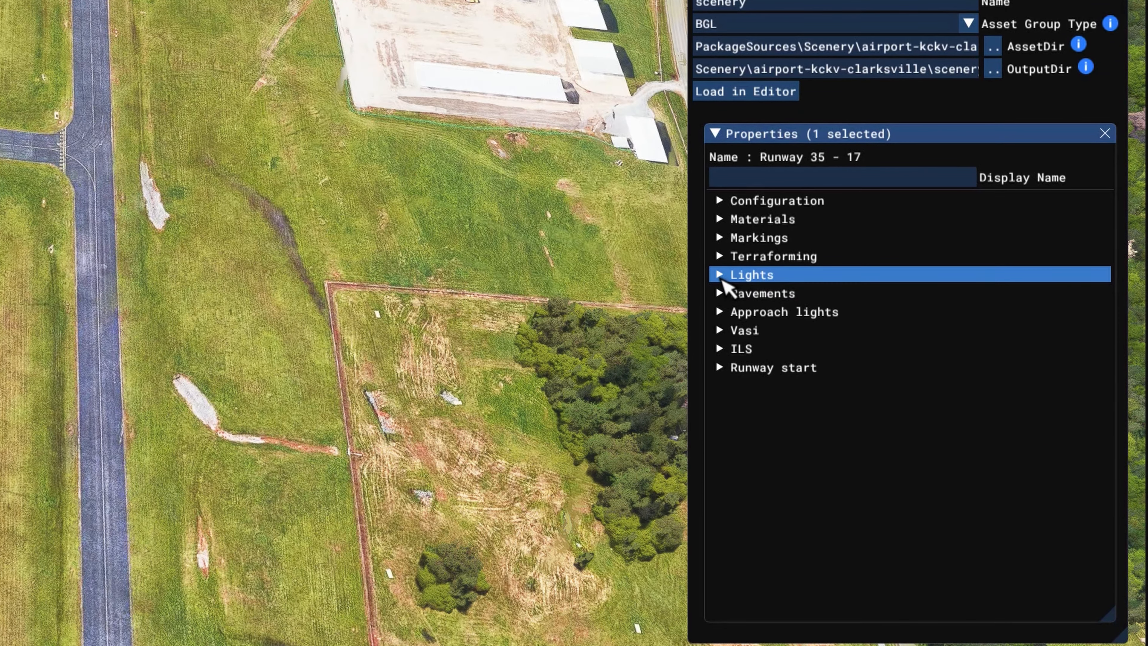
Set both the center and edge lights of Runway 35 - 17 to HIGH.
left_click(722, 277)
left_click(982, 295)
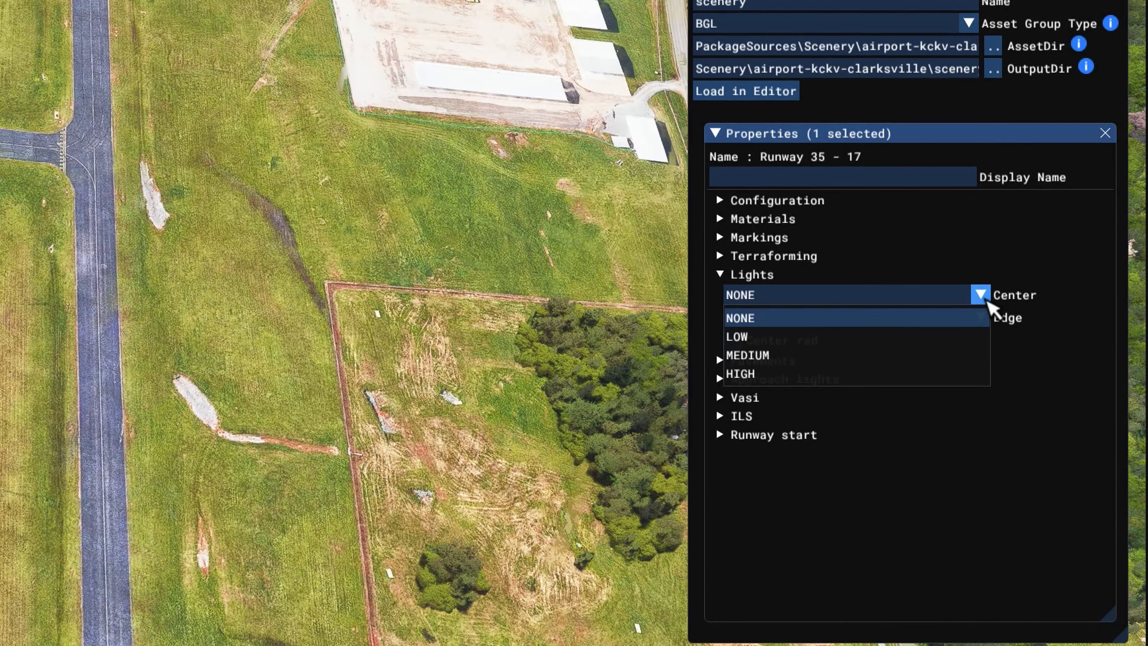
left_click(813, 374)
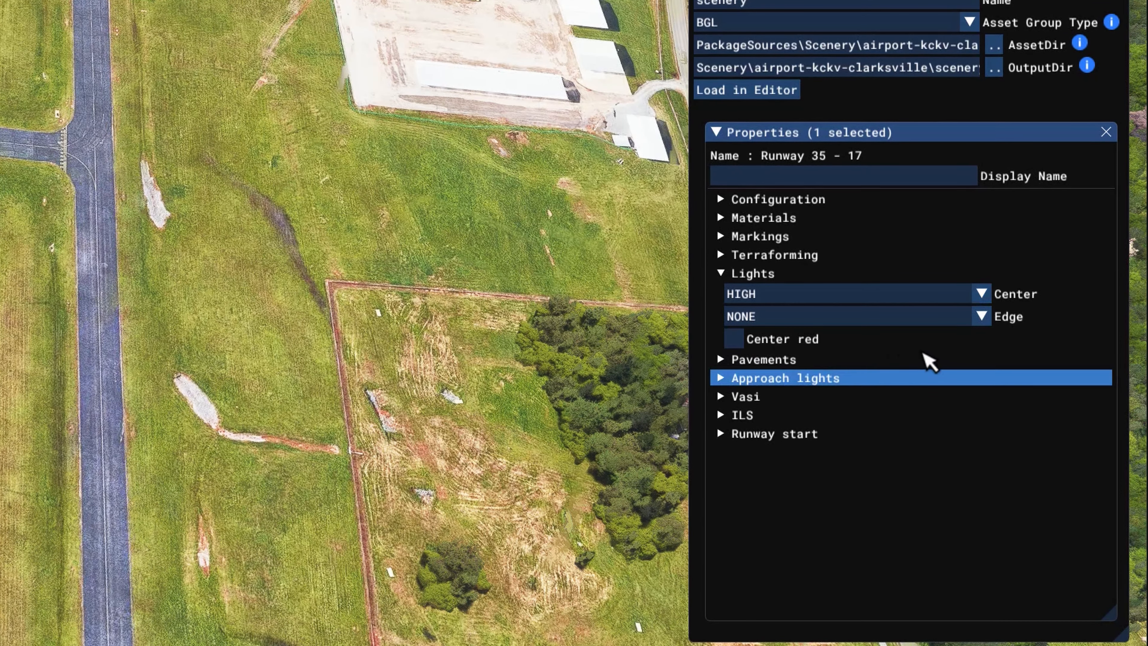
left_click(981, 316)
left_click(769, 395)
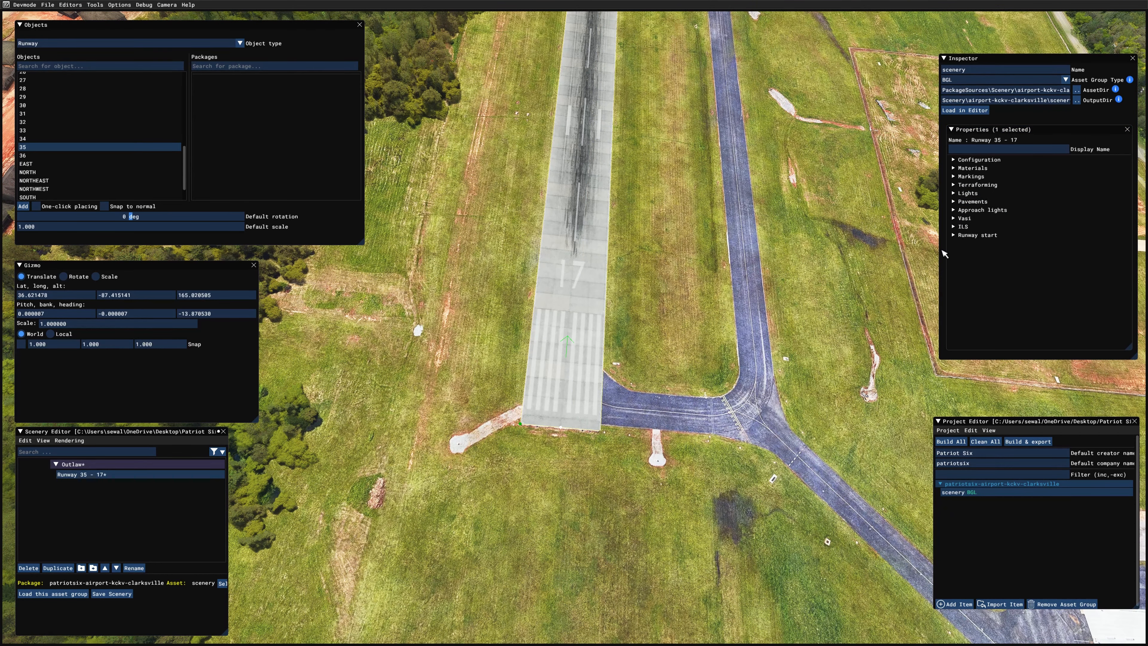
Move the secondary runway start inward along the centerline toward the number 17, to about latitude 36.6290, longitude -87.41745.
left_click(953, 235)
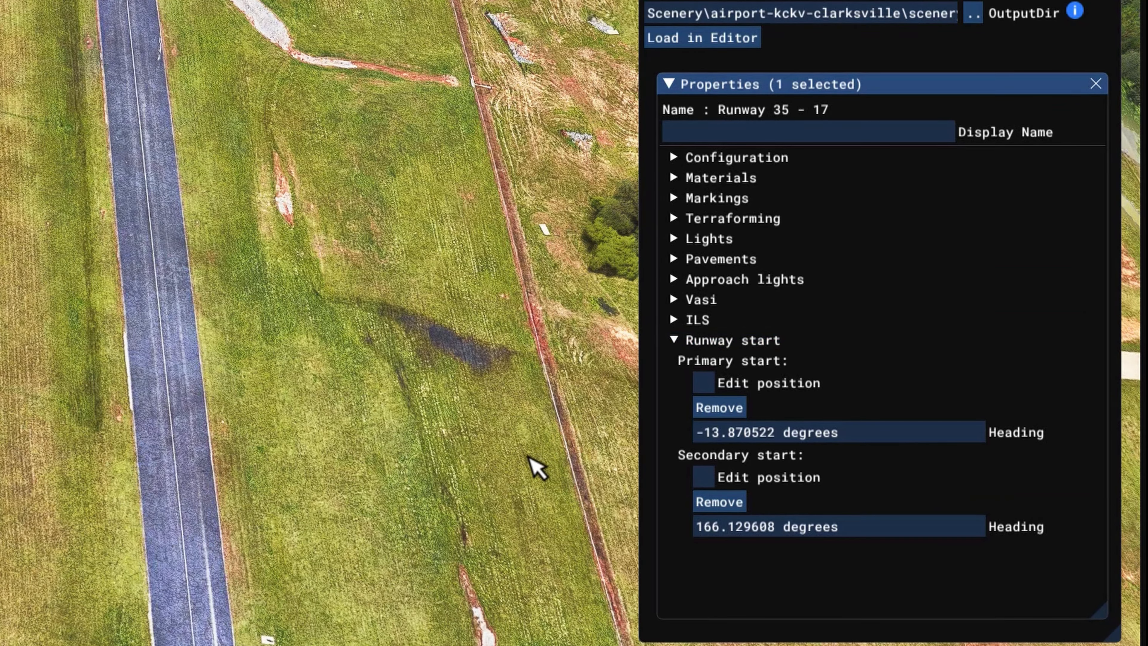
left_click(705, 475)
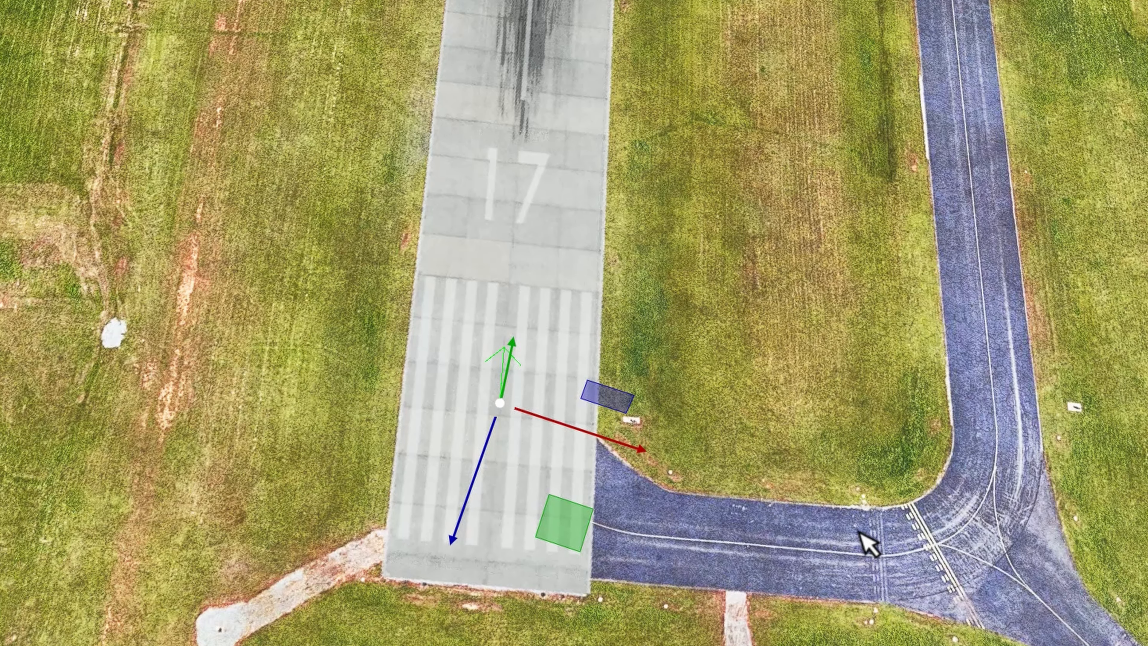
left_click_drag(565, 536, 587, 423)
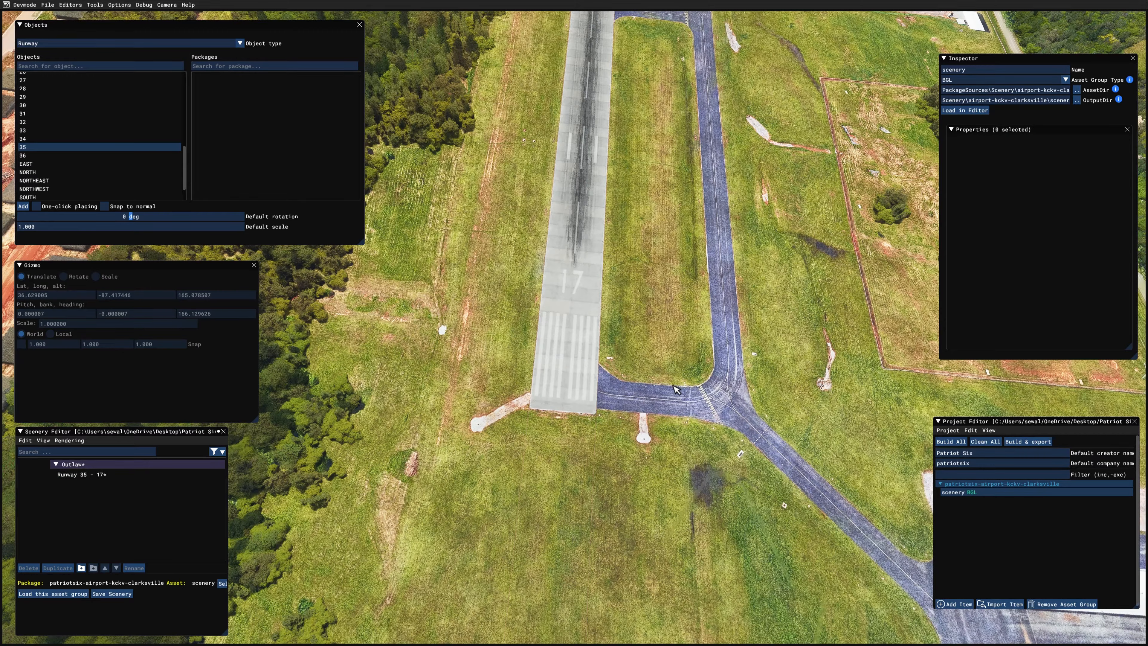
Move the primary runway start inward along the centerline toward the number 35, to about latitude 36.61395, longitude -87.41283, and deselect it.
scroll(666, 390, "down", 5)
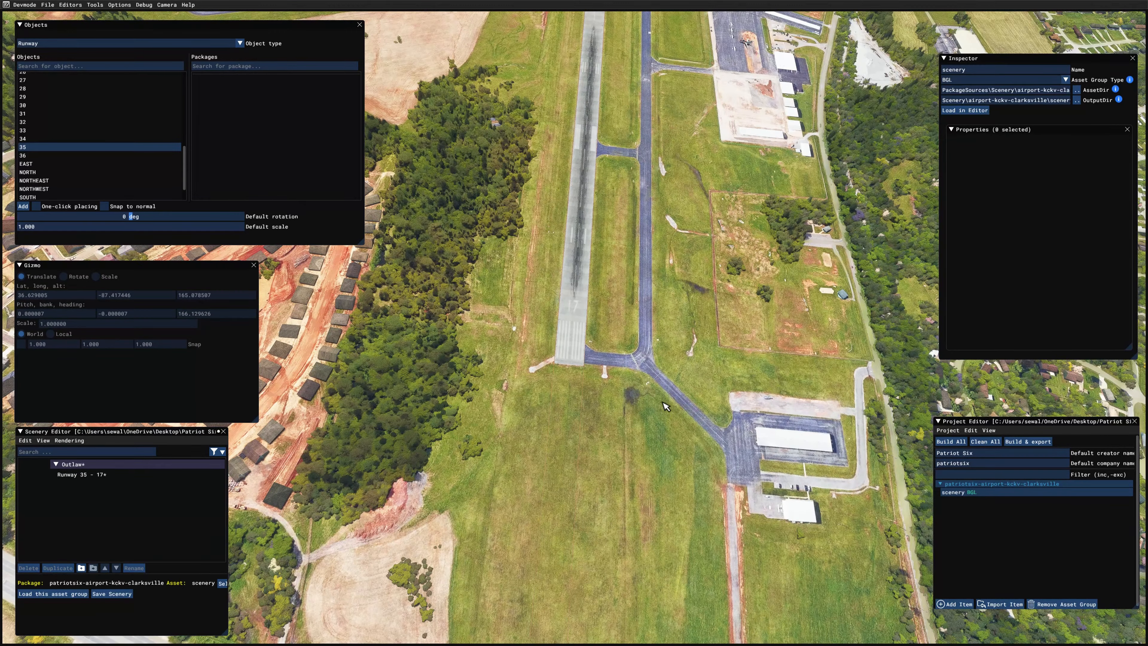
key("w")
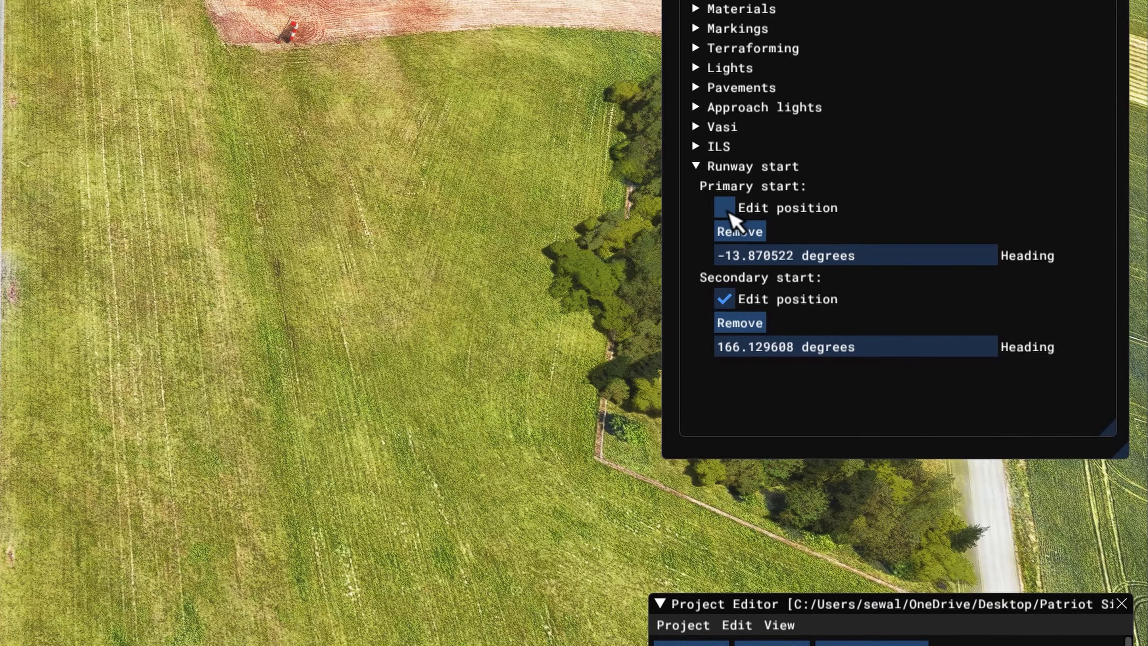
left_click(726, 209)
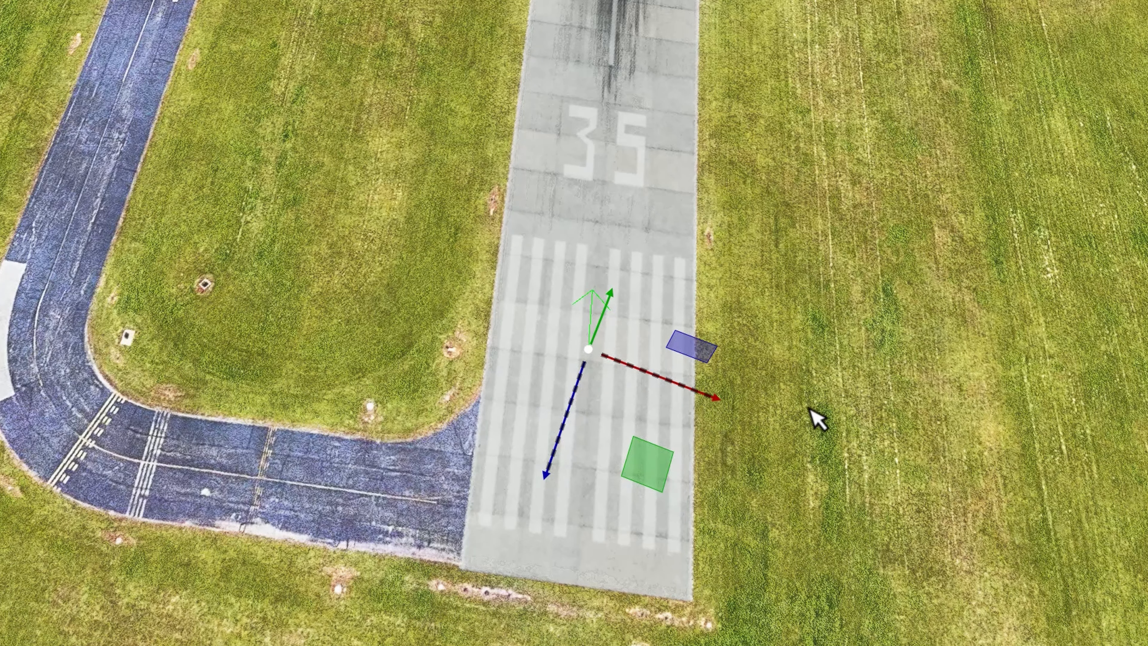
left_click_drag(647, 463, 661, 345)
left_click(840, 455)
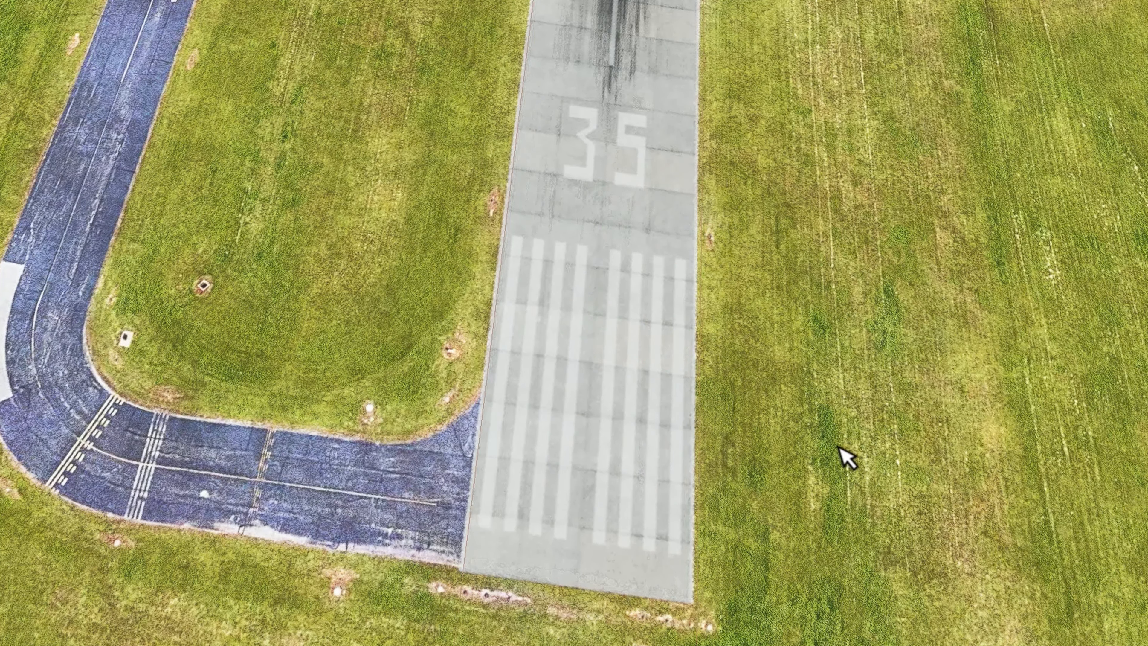
Save the scenery with the configured Runway 35 - 17.
scroll(726, 466, "down", 3)
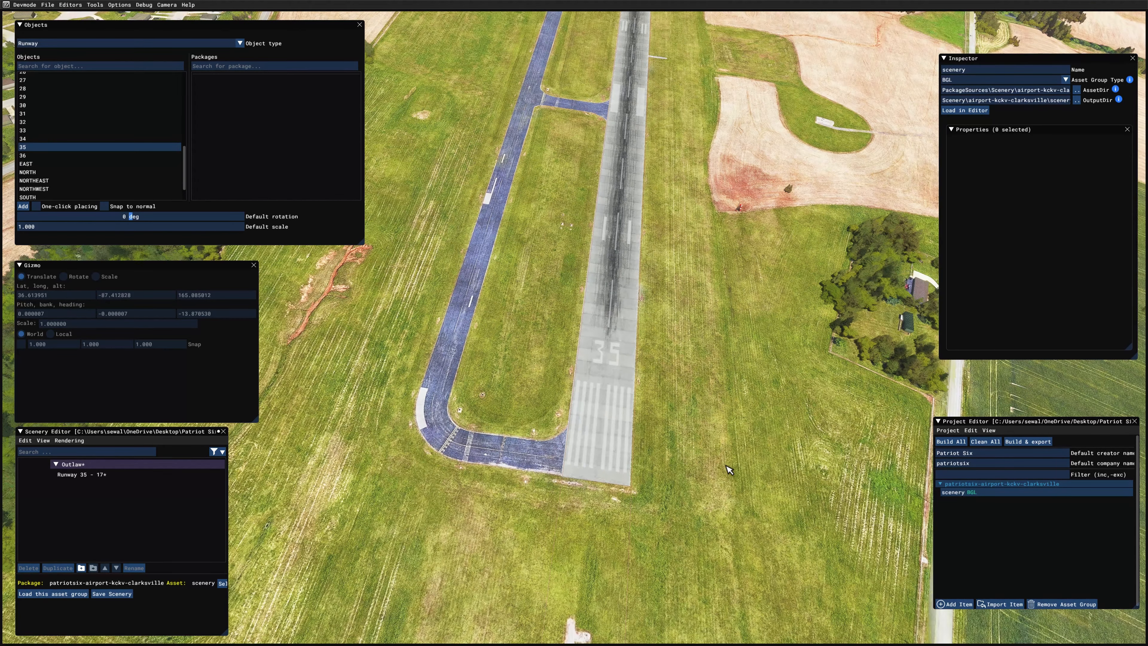
scroll(730, 470, "down", 3)
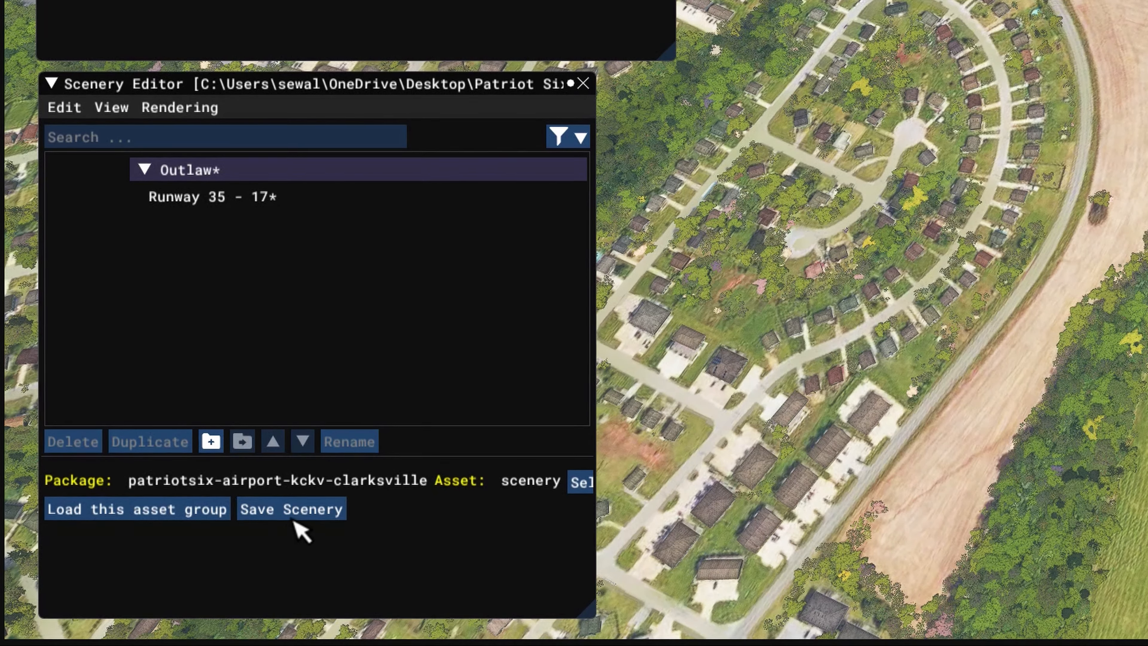
left_click(311, 520)
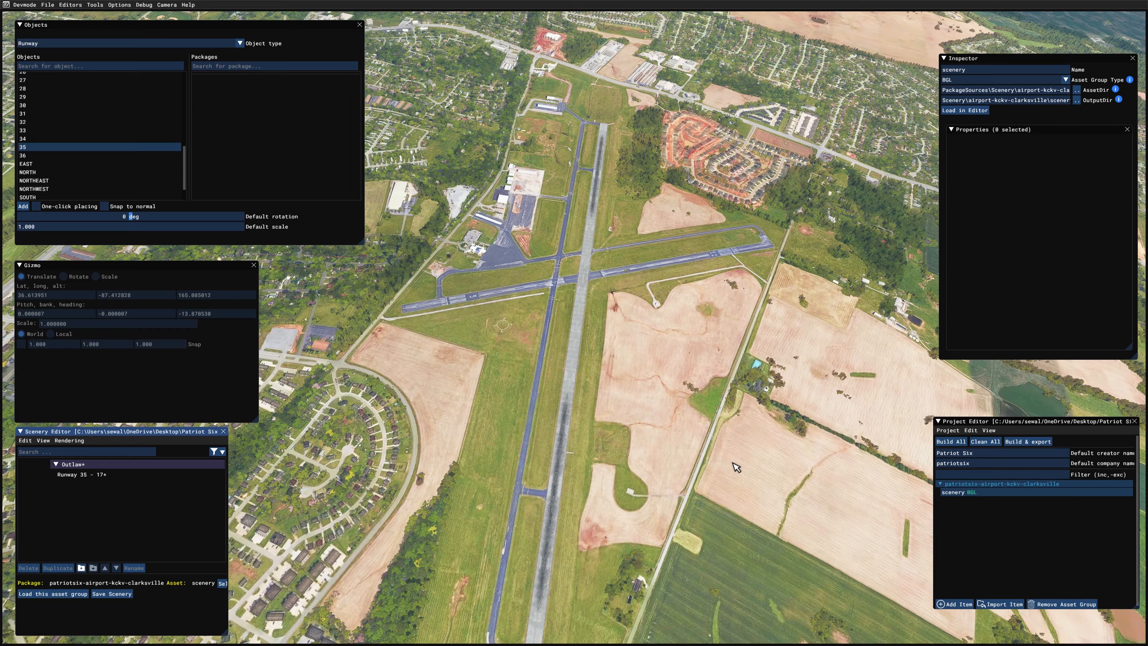
Bring the crossing runway into view and choose the 05 runway object for it.
middle_click_drag(733, 463, 751, 468)
middle_click_drag(556, 534, 600, 533)
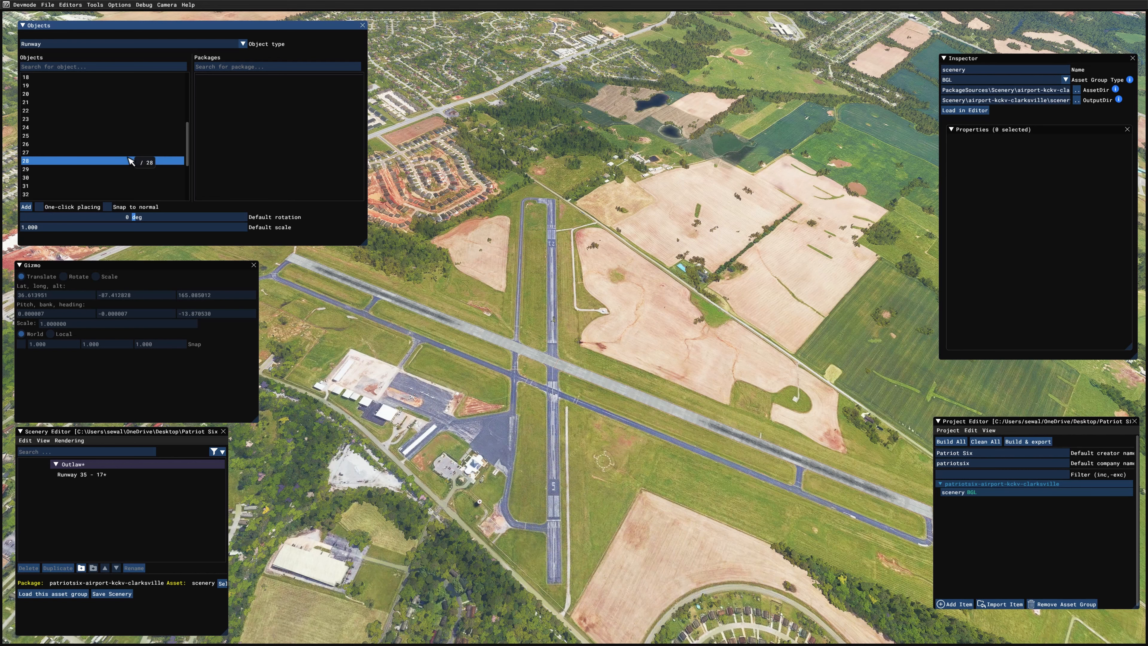
scroll(131, 161, "down", 2)
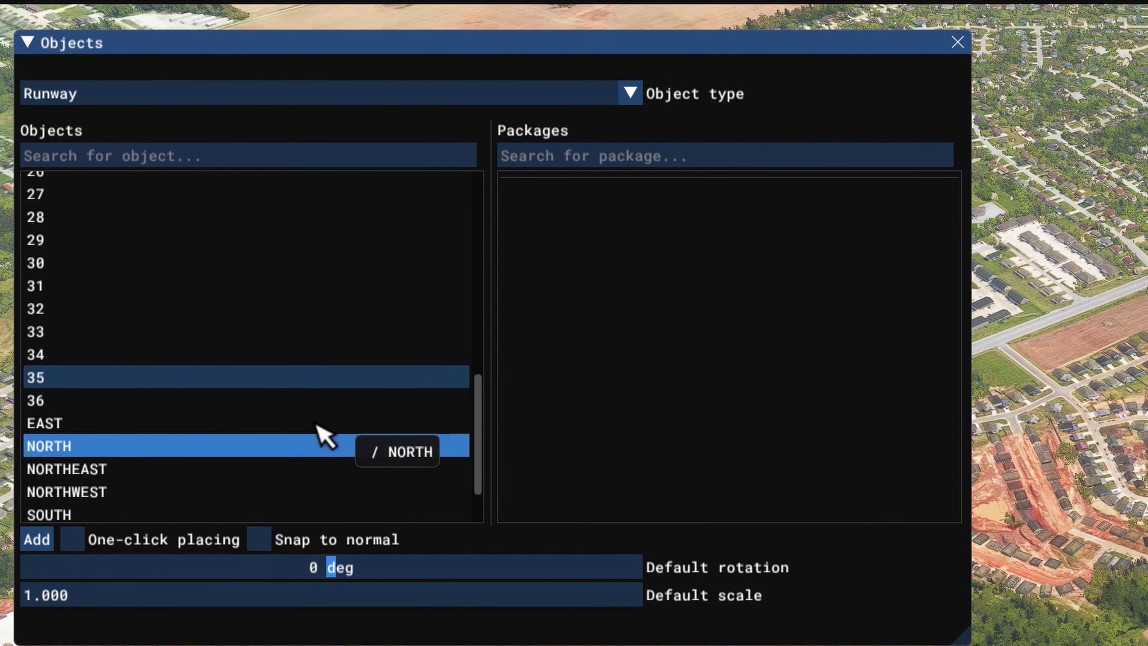
scroll(321, 426, "up", 5)
scroll(316, 414, "up", 2)
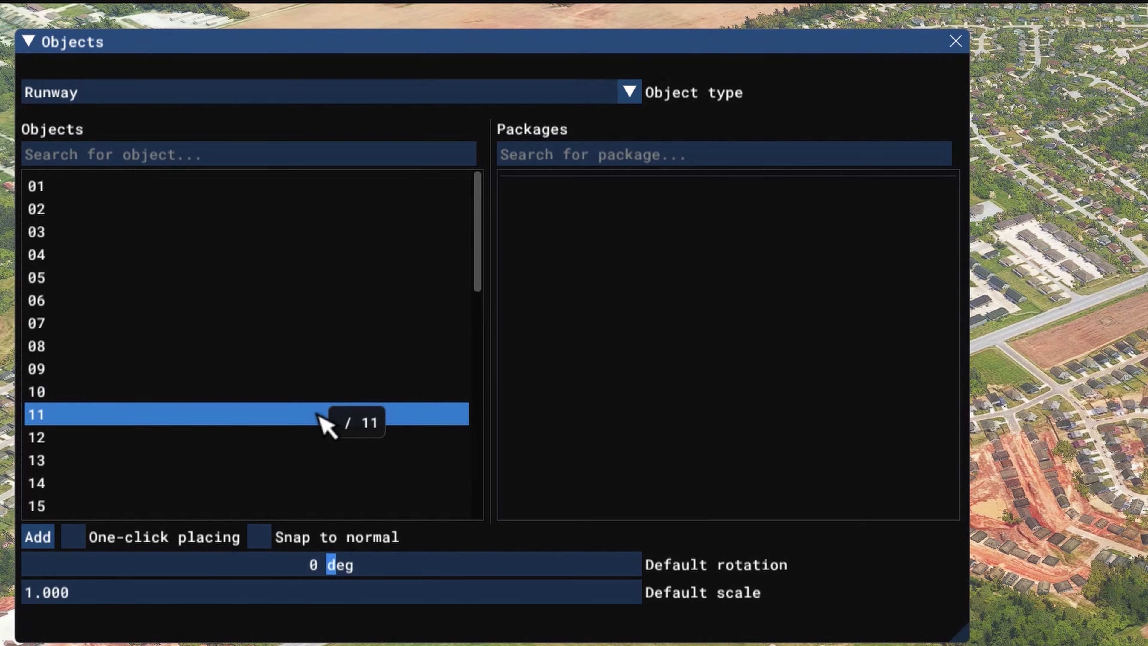
left_click(151, 281)
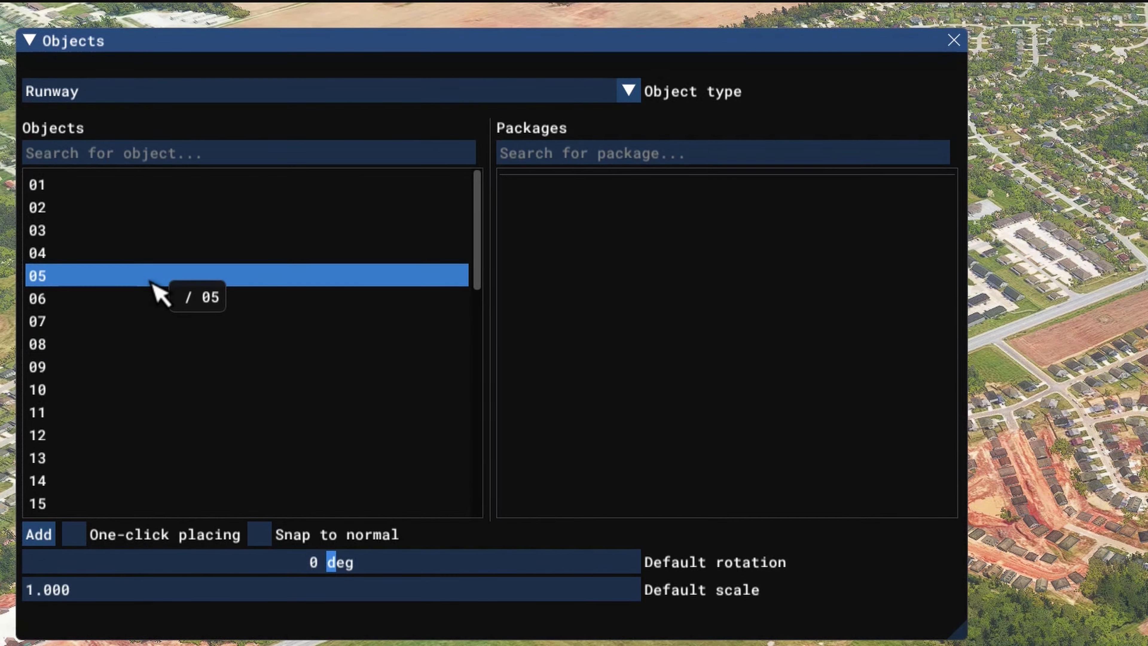